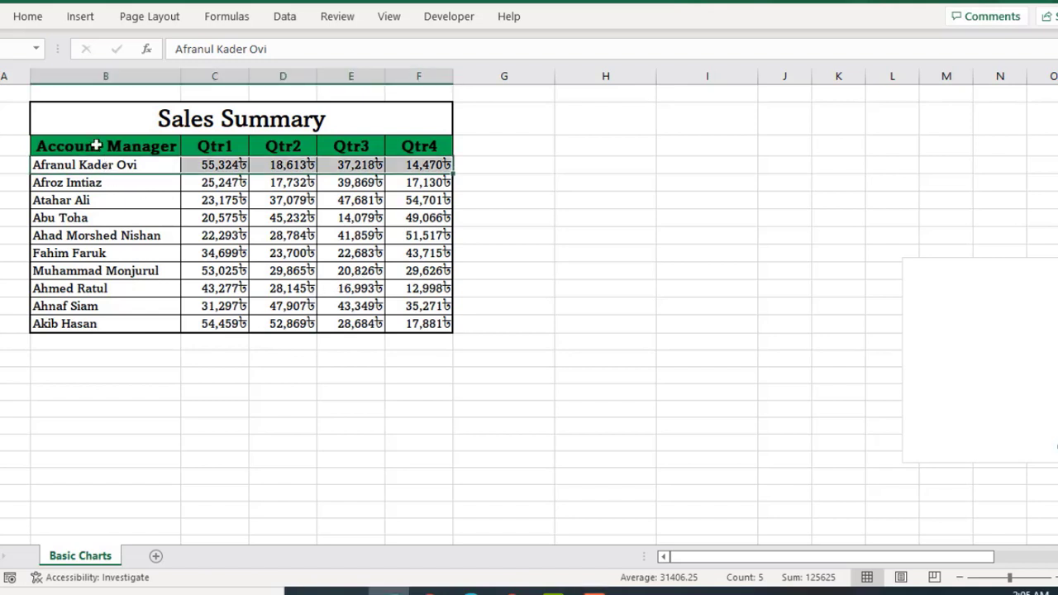
- Insert a 2-D pie chart from the header row and the first account manager's row, and place it beside the Sales Summary table
{"action": "left_click_drag", "start_coordinate": [96, 146], "coordinate": [434, 165]}
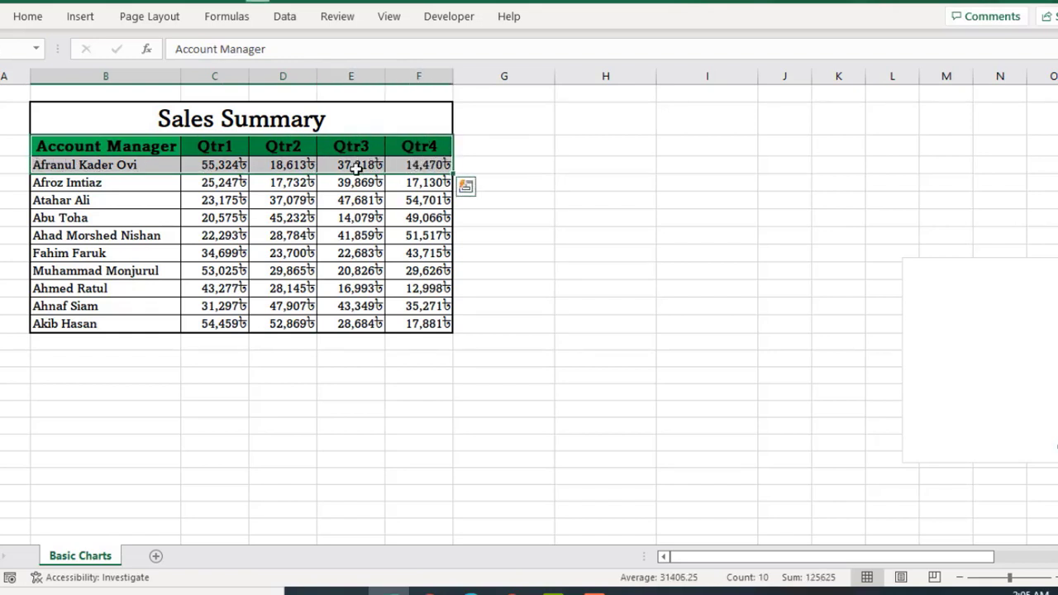
{"action": "left_click", "coordinate": [80, 16]}
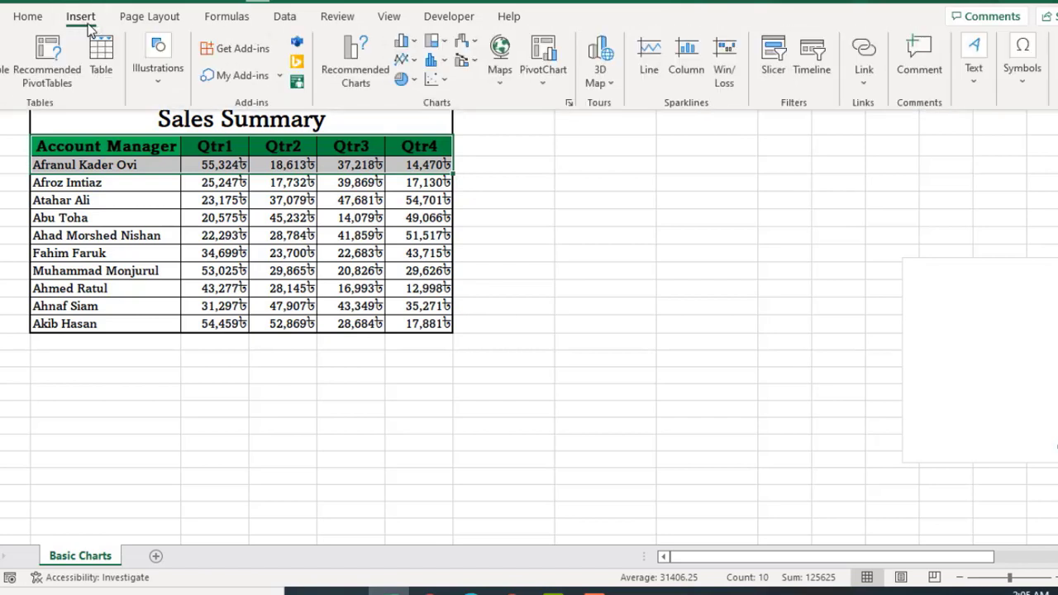
{"action": "left_click", "coordinate": [405, 83]}
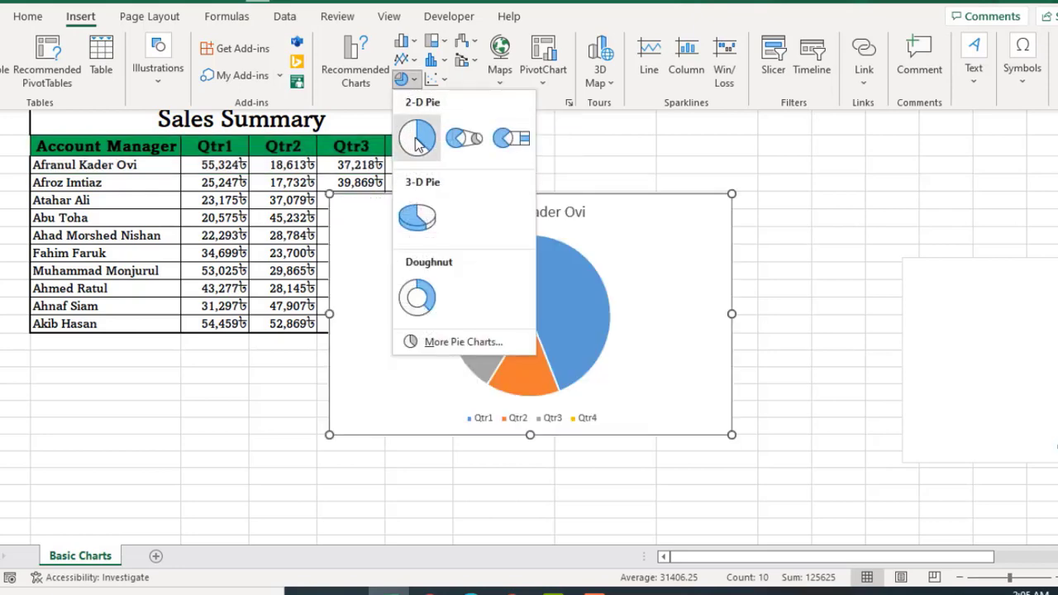
{"action": "left_click", "coordinate": [416, 140]}
{"action": "left_click_drag", "start_coordinate": [733, 215], "coordinate": [797, 143]}
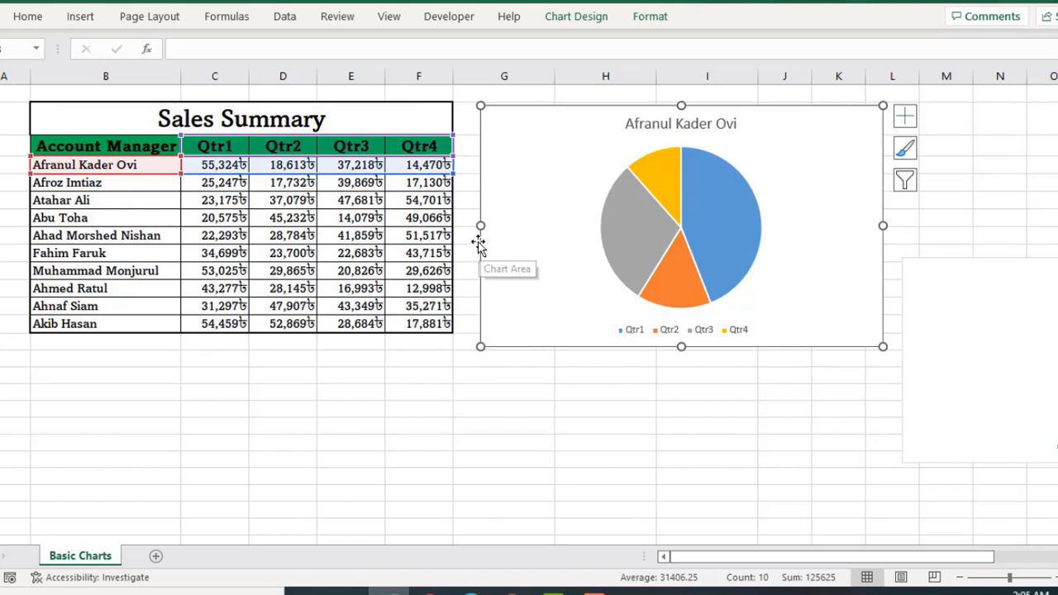
{"action": "left_click", "coordinate": [544, 407]}
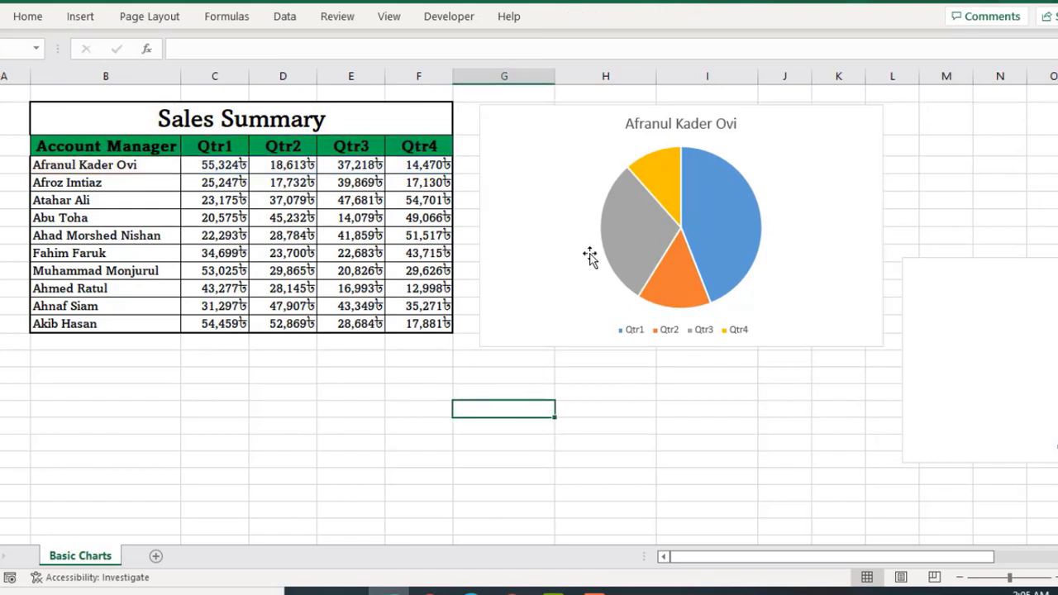
- Delete the pie chart from the worksheet
{"action": "left_click", "coordinate": [555, 155]}
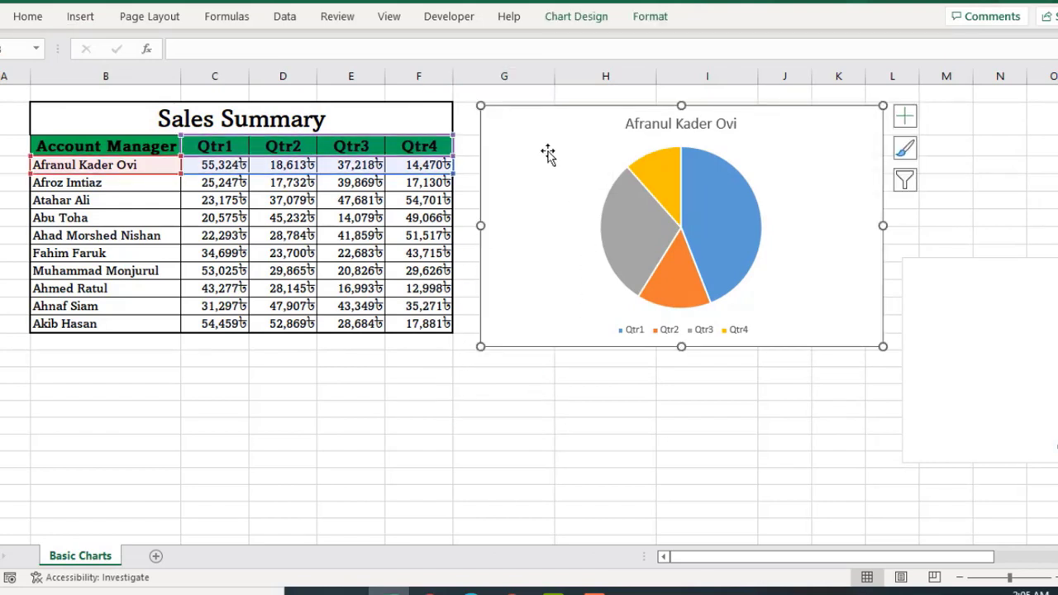
{"action": "key", "text": "Delete"}
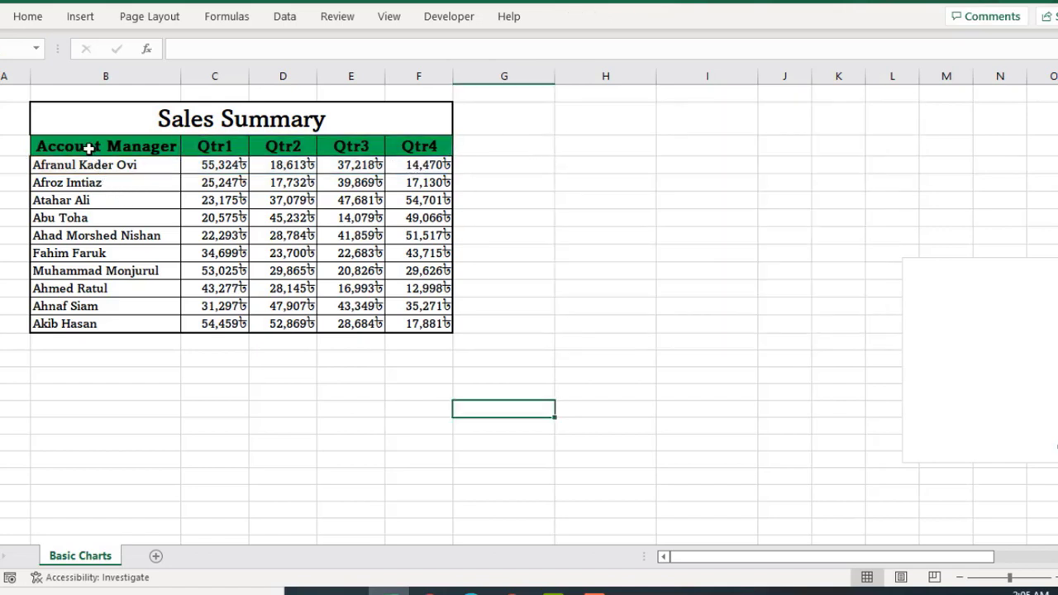
- Insert a 2-D clustered column chart from all account managers and quarters, then move it up and enlarge it
{"action": "left_click_drag", "start_coordinate": [83, 146], "coordinate": [217, 329]}
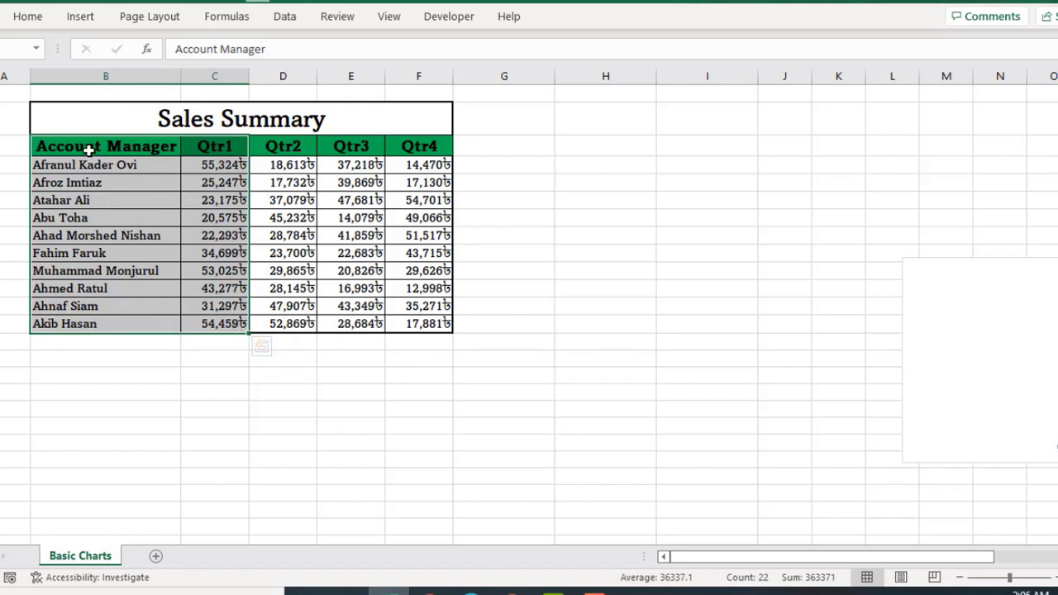
{"action": "left_click_drag", "start_coordinate": [90, 146], "coordinate": [430, 318]}
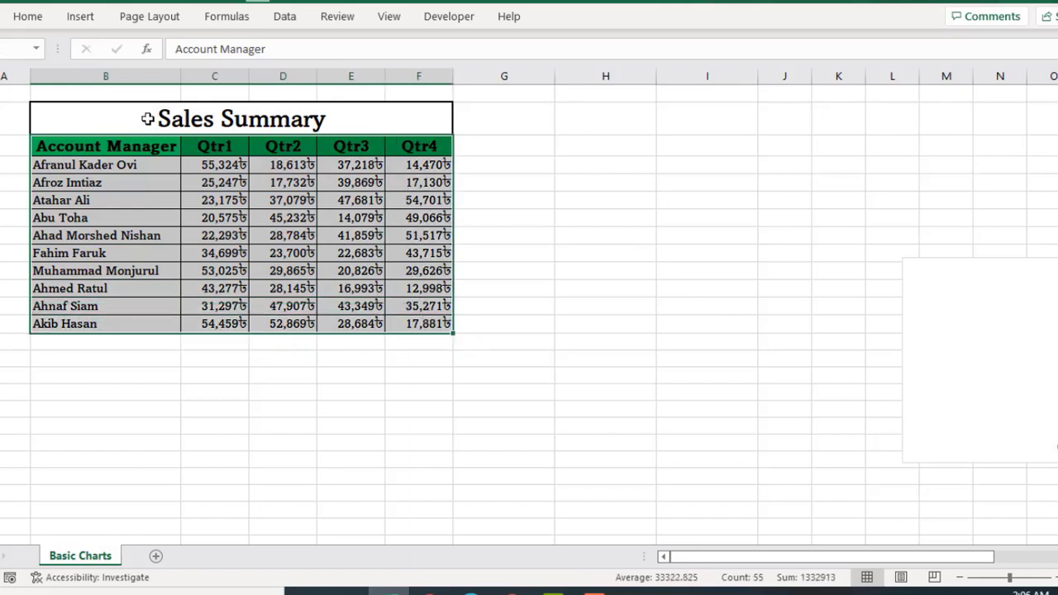
{"action": "left_click", "coordinate": [81, 16]}
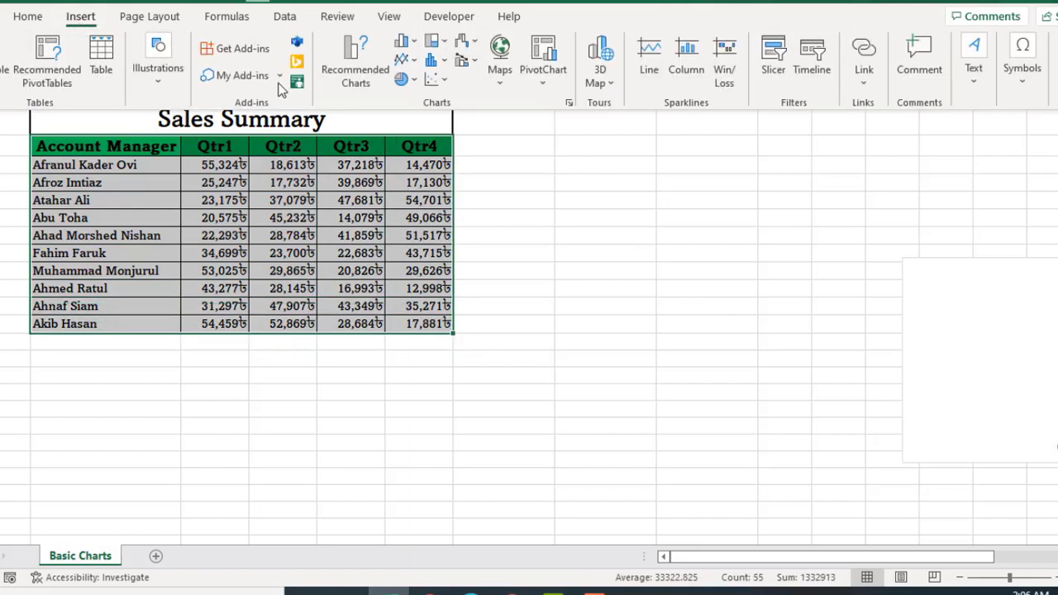
{"action": "left_click", "coordinate": [403, 42]}
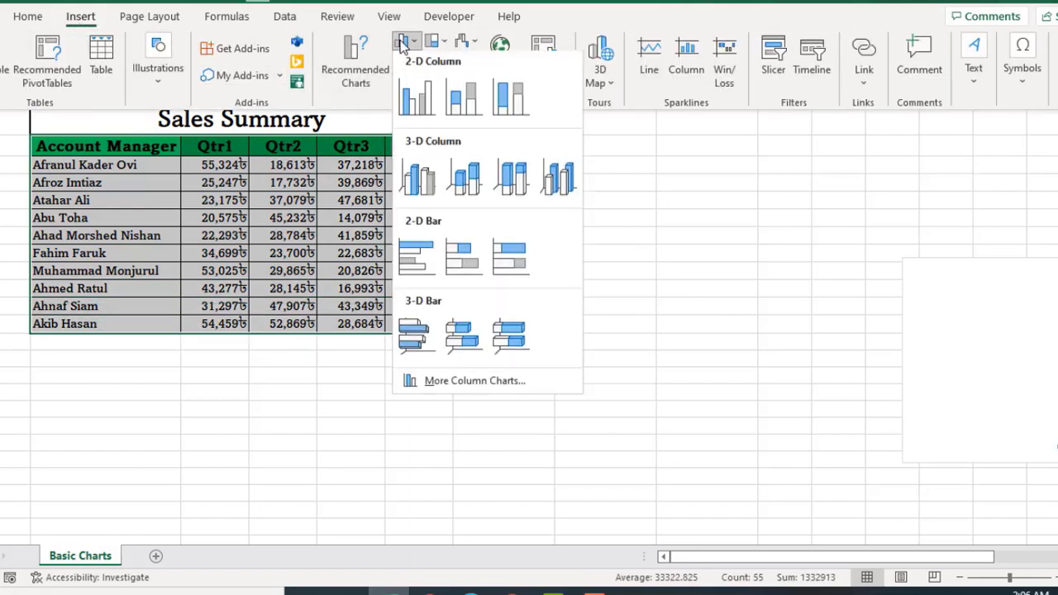
{"action": "left_click", "coordinate": [419, 104]}
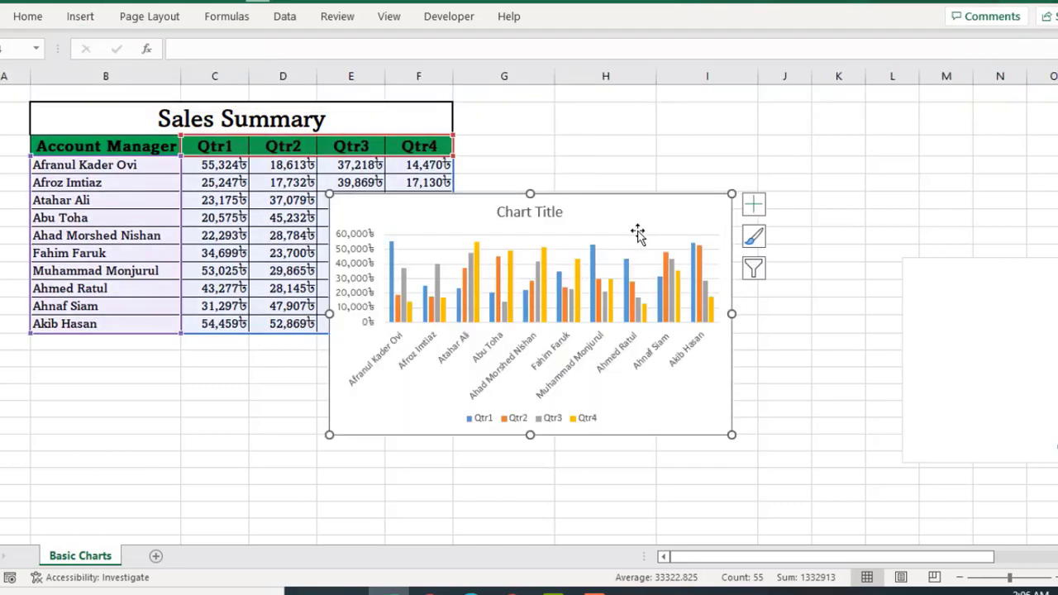
{"action": "left_click_drag", "start_coordinate": [637, 231], "coordinate": [763, 149]}
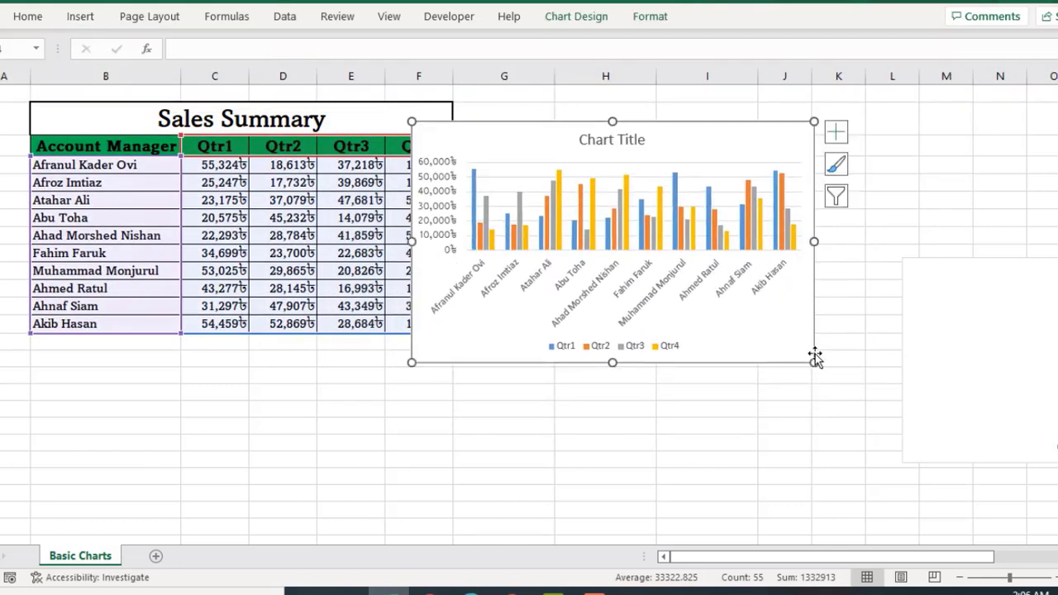
{"action": "left_click_drag", "start_coordinate": [815, 362], "coordinate": [855, 395]}
- Delete the blank chart object lying beside the column chart
{"action": "left_click", "coordinate": [950, 308]}
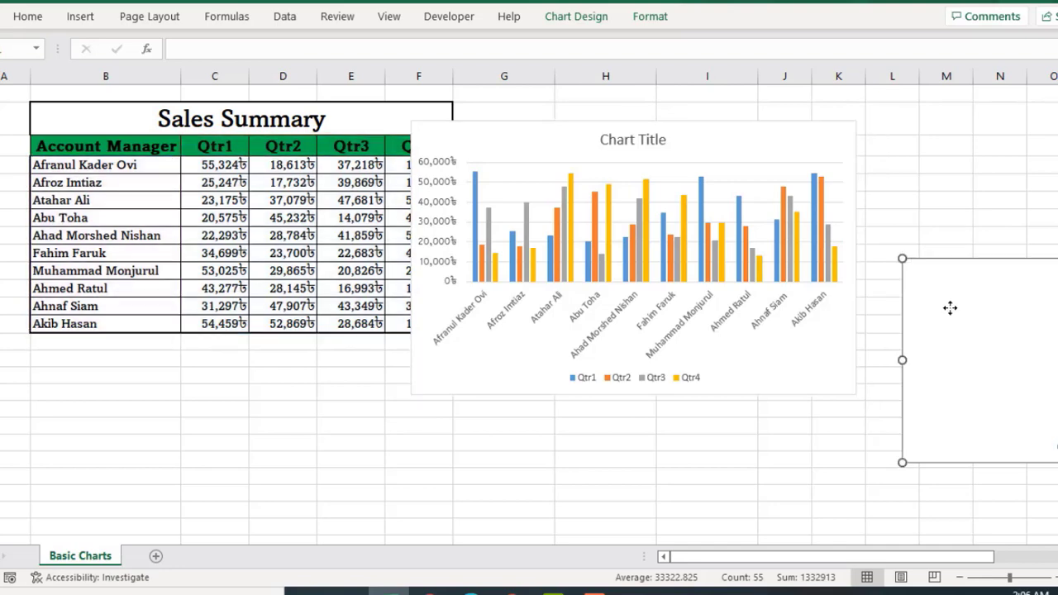
{"action": "key", "text": "Delete"}
- Move the column chart clear of the table, enlarge it, and examine the first account manager's columns
{"action": "left_click_drag", "start_coordinate": [699, 132], "coordinate": [782, 124]}
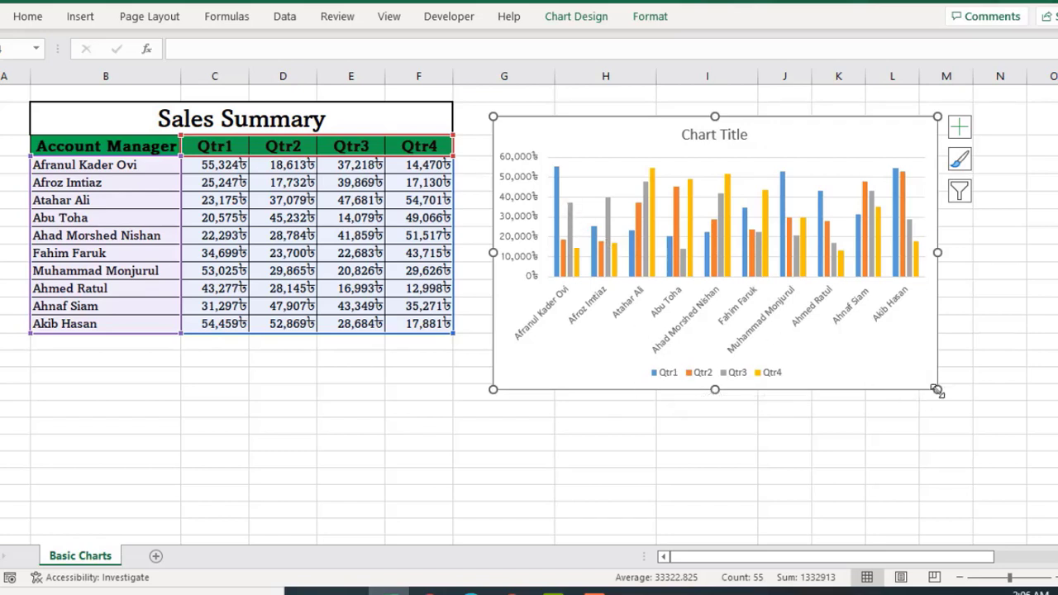
{"action": "left_click_drag", "start_coordinate": [938, 389], "coordinate": [1017, 418]}
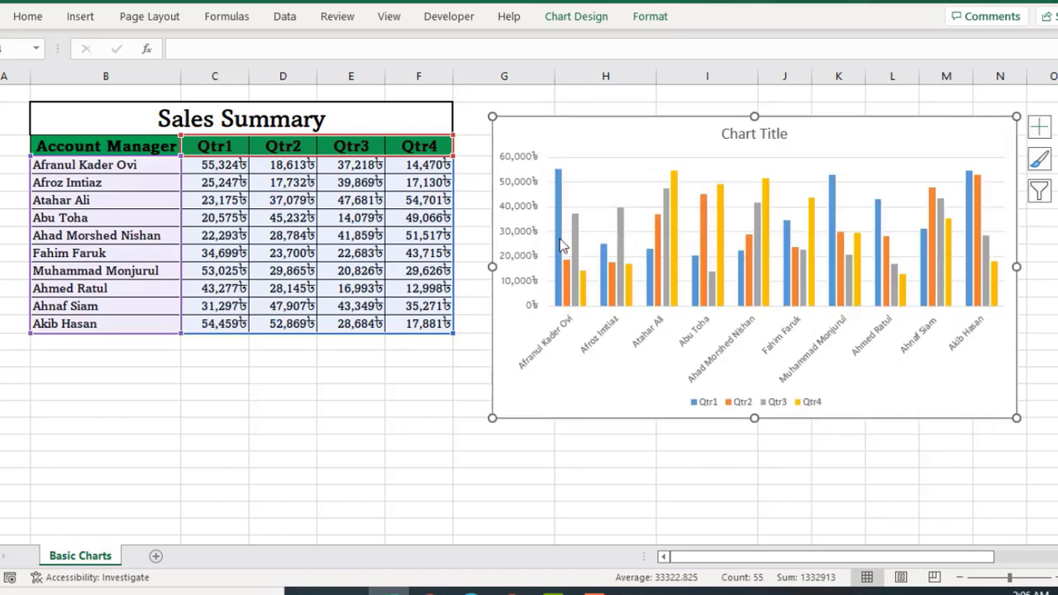
{"action": "mouse_move", "coordinate": [555, 222]}
{"action": "mouse_move", "coordinate": [568, 292]}
{"action": "mouse_move", "coordinate": [580, 237]}
- Change the column chart's title to "Sales Summary" and close the title formatting options
{"action": "left_click", "coordinate": [736, 134]}
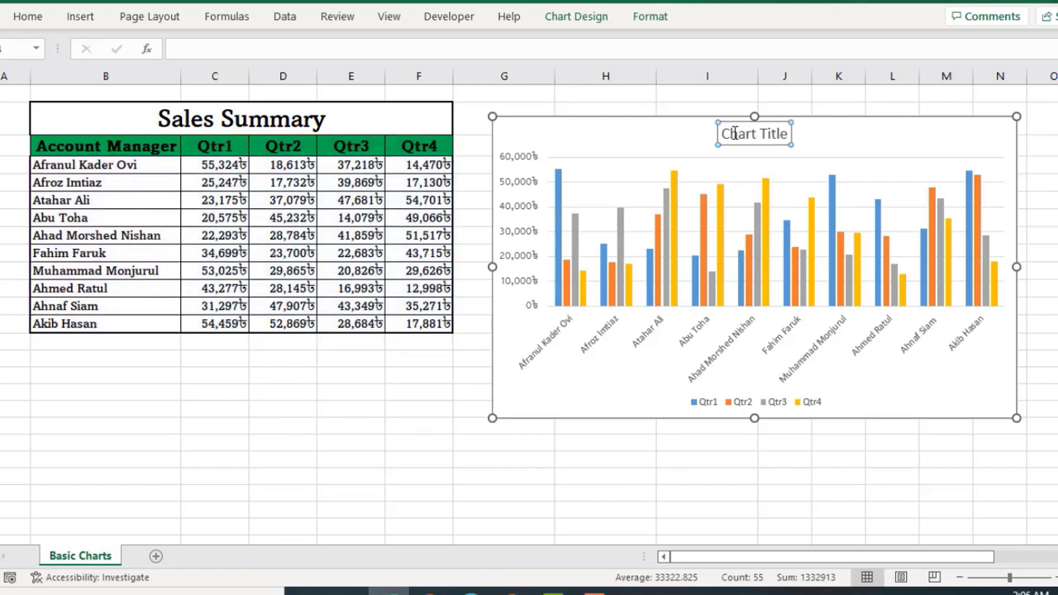
{"action": "double_click", "coordinate": [735, 134]}
{"action": "left_click_drag", "start_coordinate": [735, 134], "coordinate": [784, 146]}
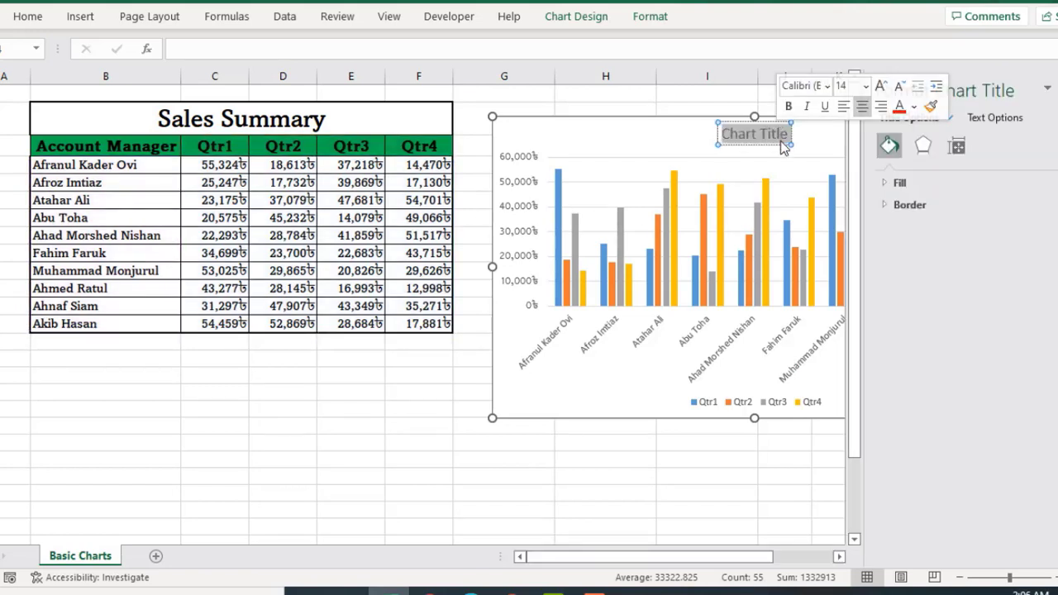
{"action": "type", "text": "Sales"}
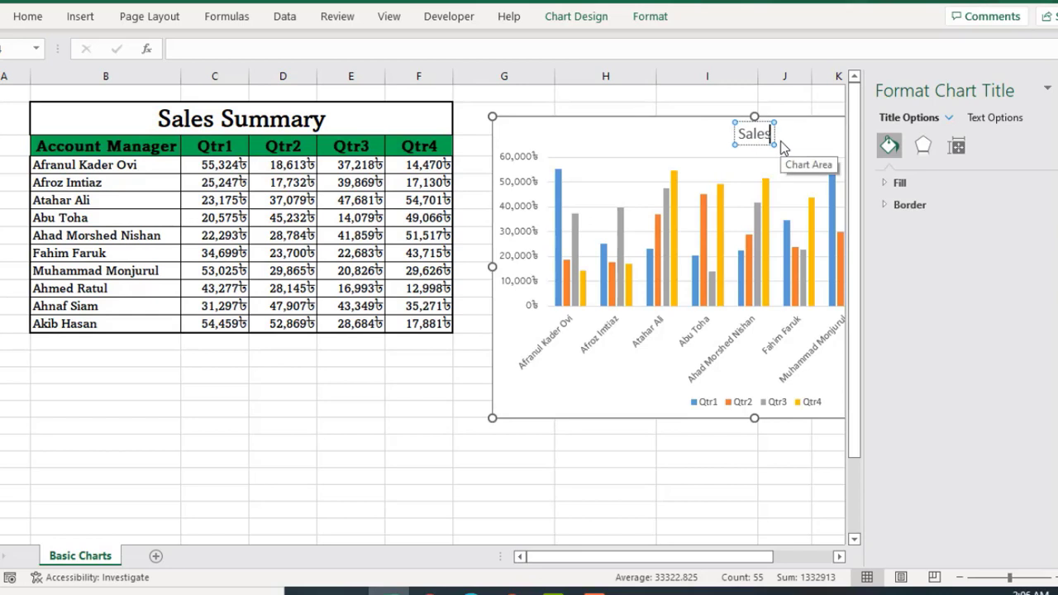
{"action": "type", "text": " Sum"}
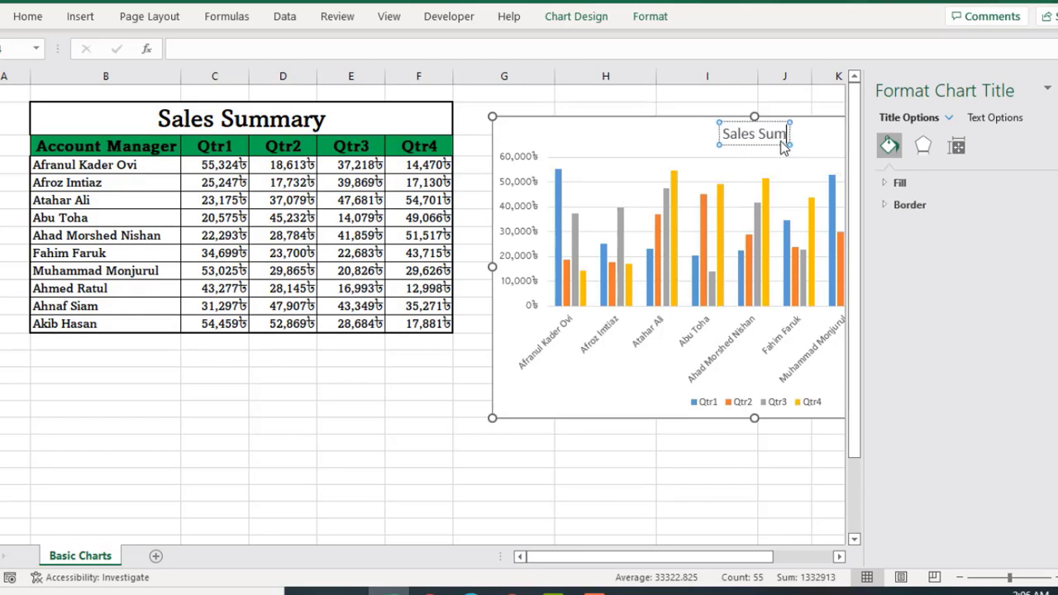
{"action": "type", "text": "mary"}
{"action": "left_click", "coordinate": [1057, 89]}
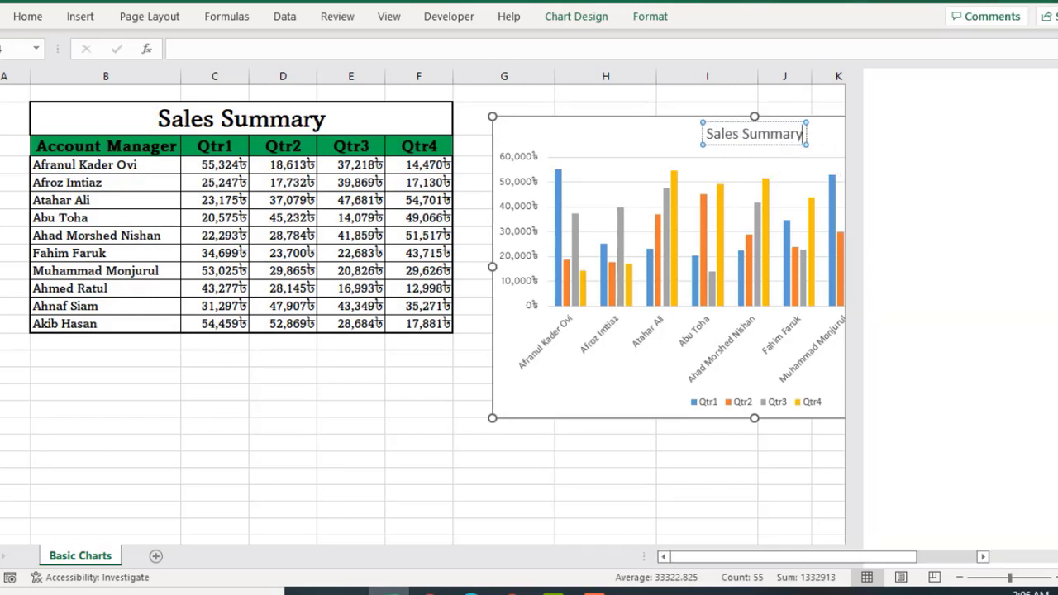
{"action": "left_click", "coordinate": [872, 463]}
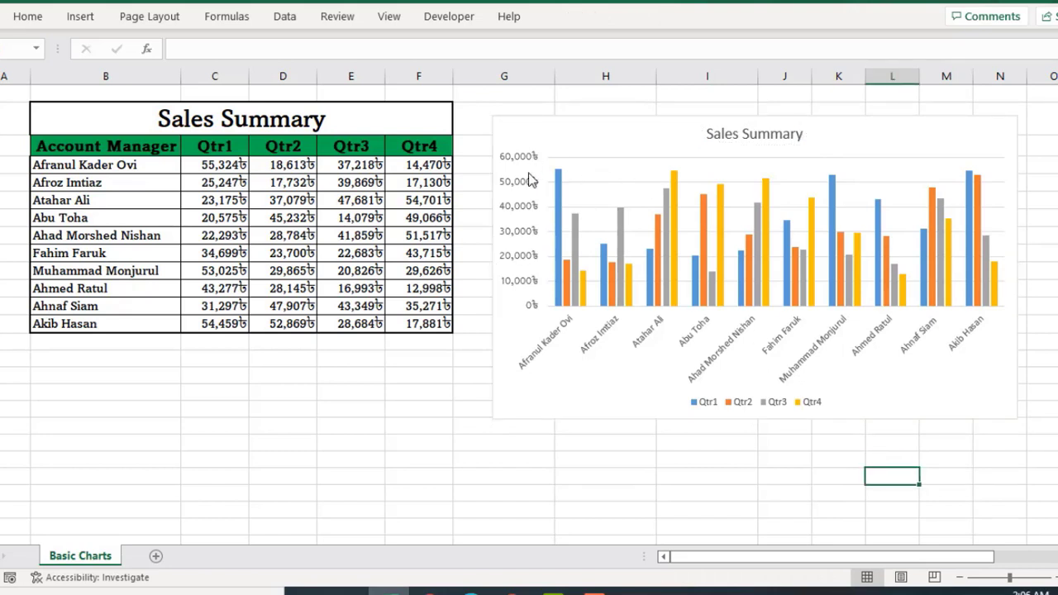
- Delete the column chart from the worksheet
{"action": "left_click", "coordinate": [583, 129]}
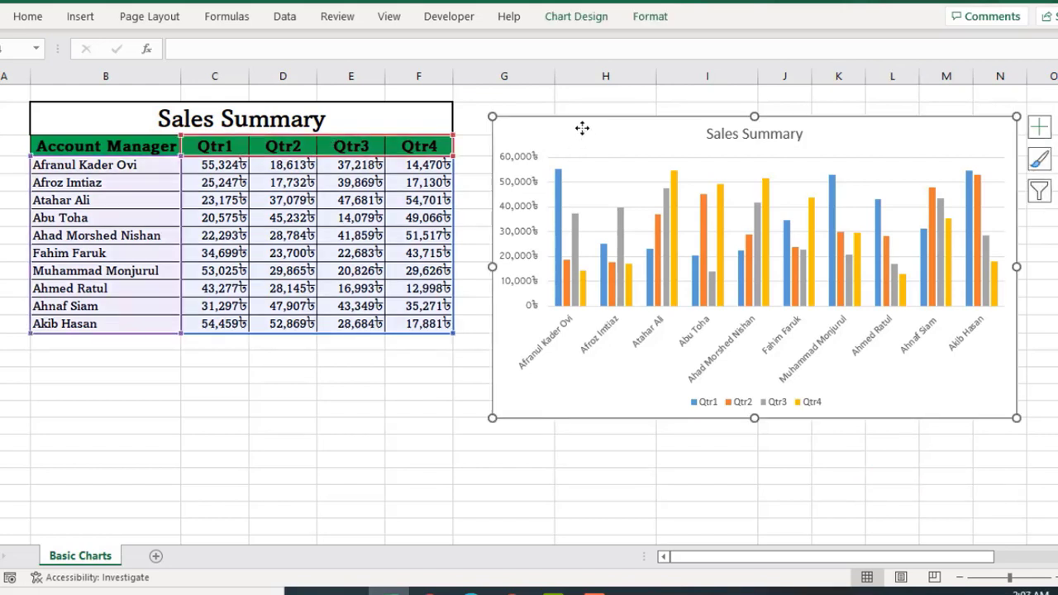
{"action": "key", "text": "Delete"}
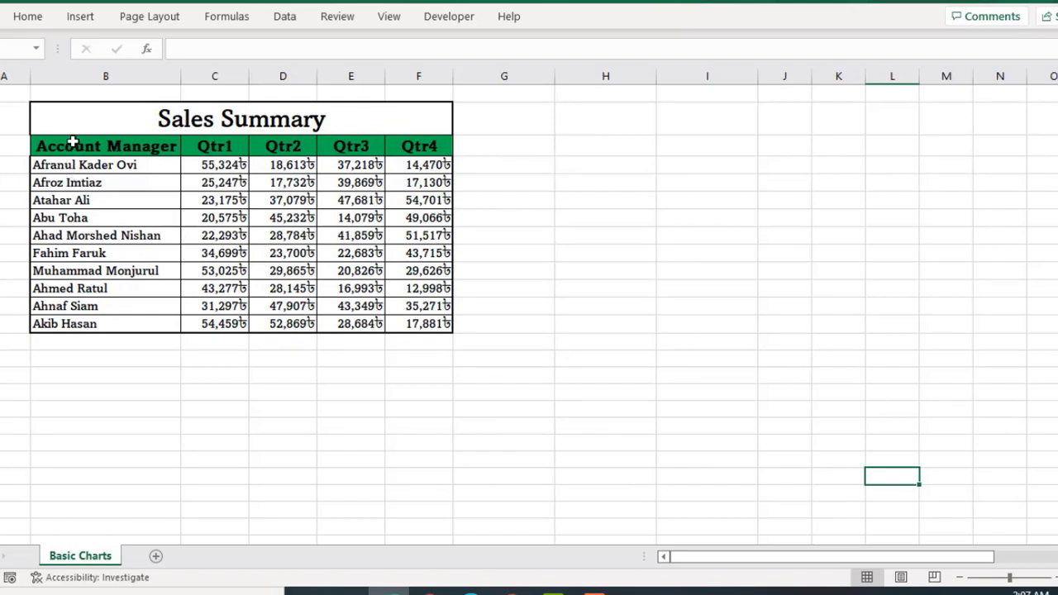
- Insert a 2-D line chart of the first account manager's quarterly sales, place it beside the table, and inspect its points
{"action": "left_click_drag", "start_coordinate": [74, 146], "coordinate": [437, 163]}
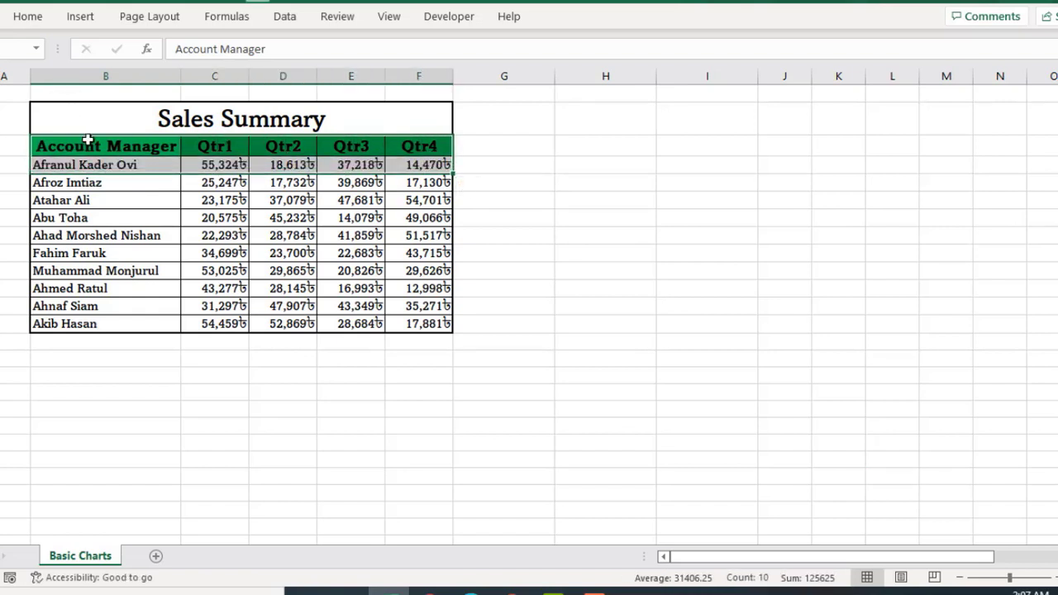
{"action": "left_click", "coordinate": [77, 15]}
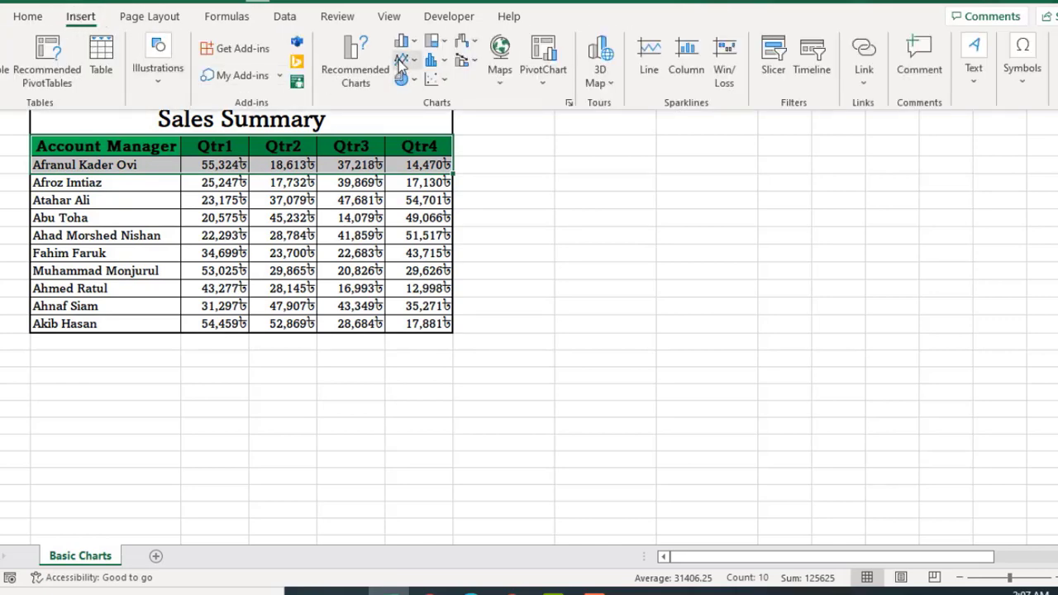
{"action": "left_click", "coordinate": [400, 61]}
{"action": "left_click", "coordinate": [423, 122]}
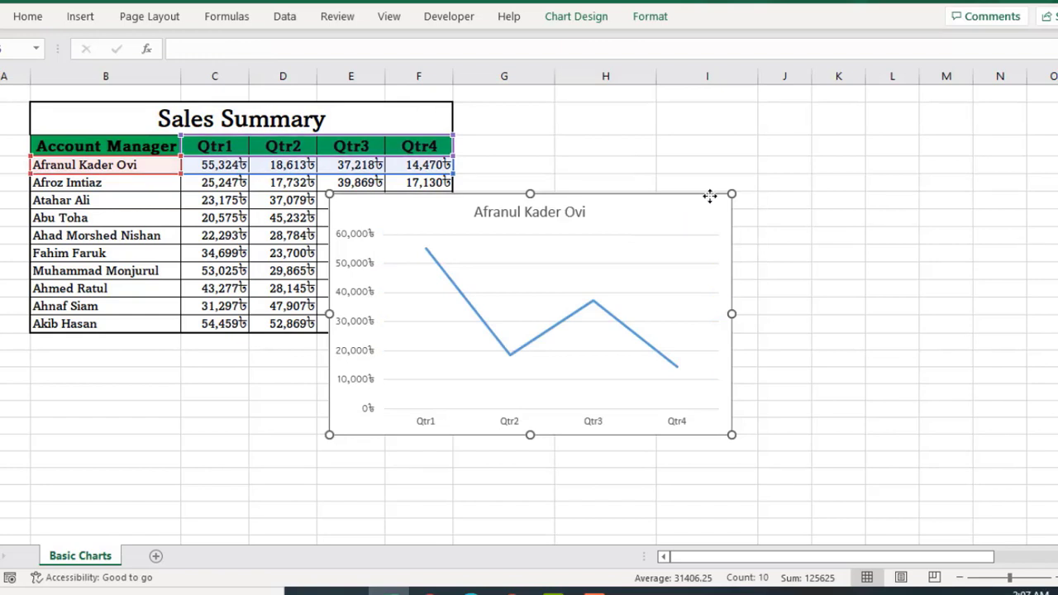
{"action": "left_click_drag", "start_coordinate": [710, 195], "coordinate": [914, 124]}
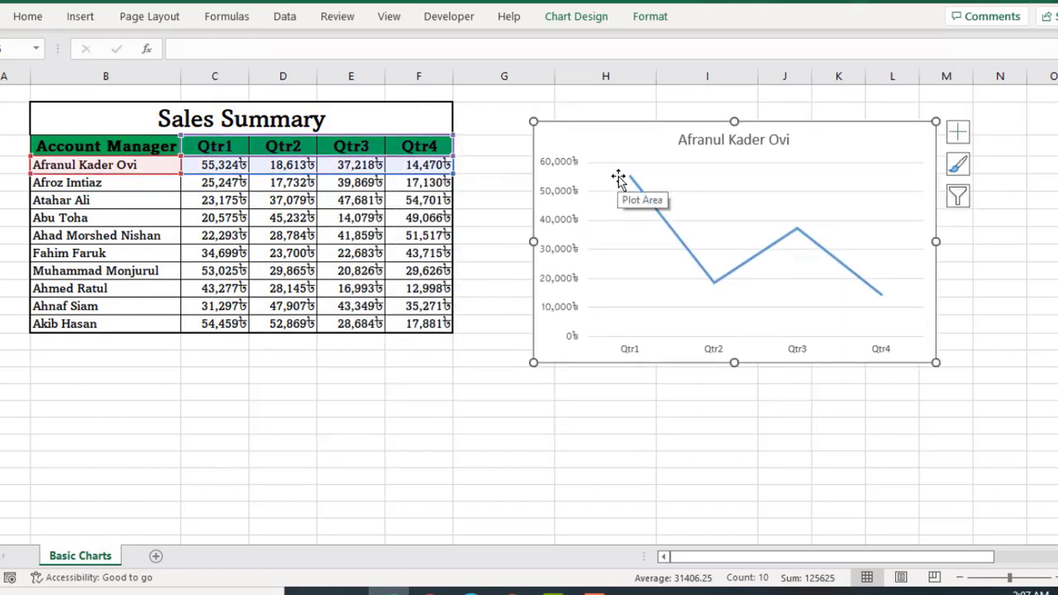
{"action": "mouse_move", "coordinate": [716, 286]}
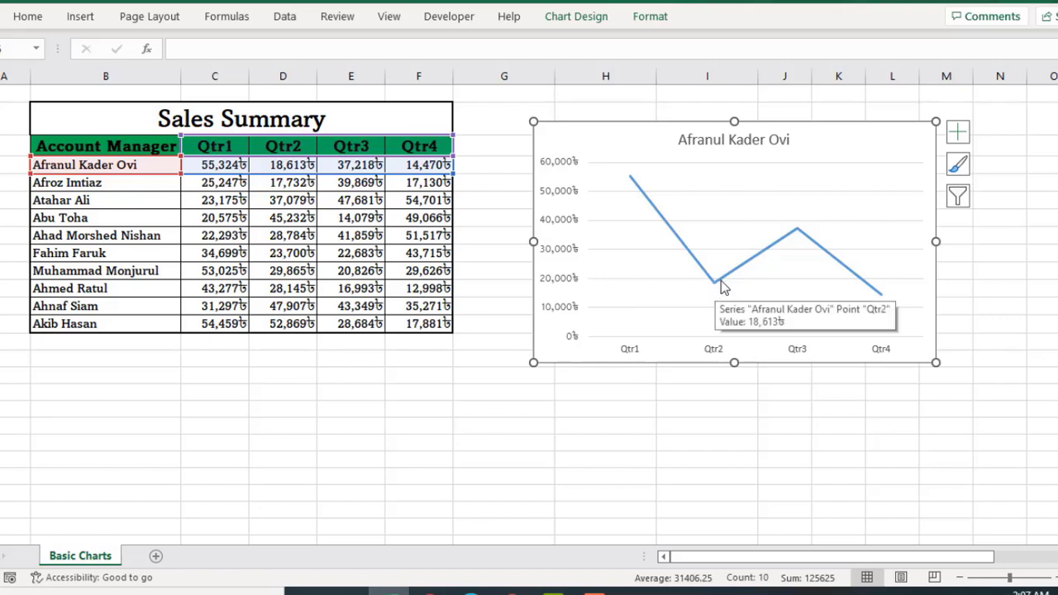
{"action": "mouse_move", "coordinate": [792, 238]}
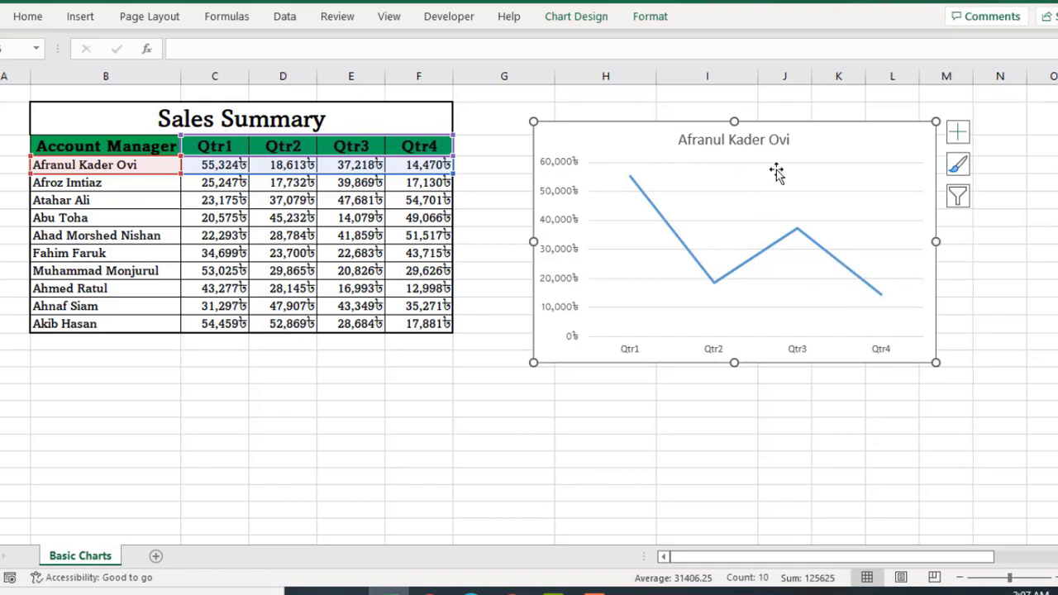
- Delete the line chart of the first account manager and clear the table selection
{"action": "key", "text": "Delete"}
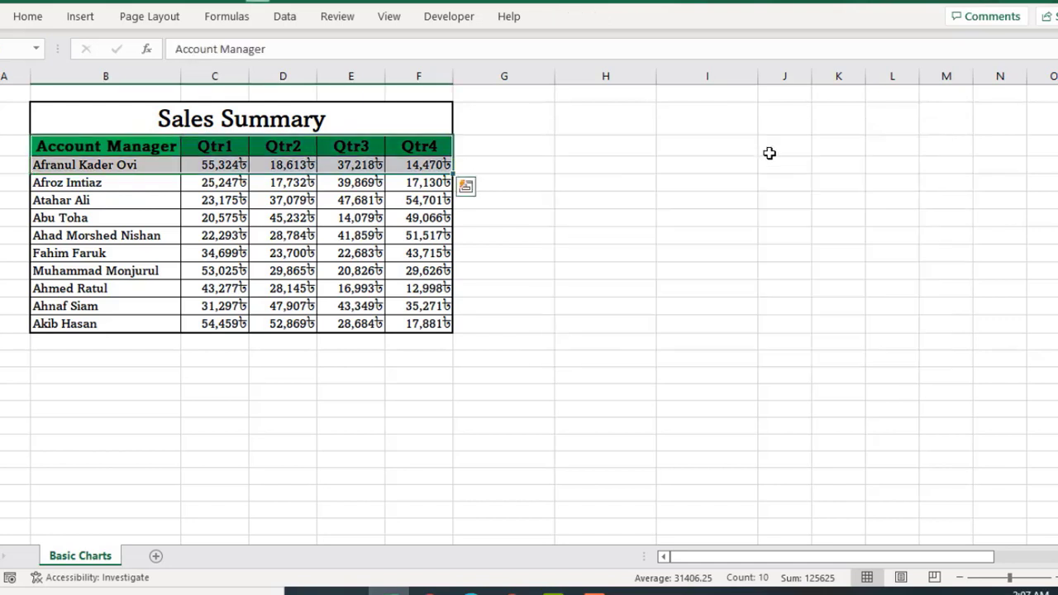
{"action": "left_click", "coordinate": [595, 217]}
- Insert a 2-D line chart from the whole sales table, including headers, and move it beside the table
{"action": "left_click_drag", "start_coordinate": [118, 152], "coordinate": [425, 326]}
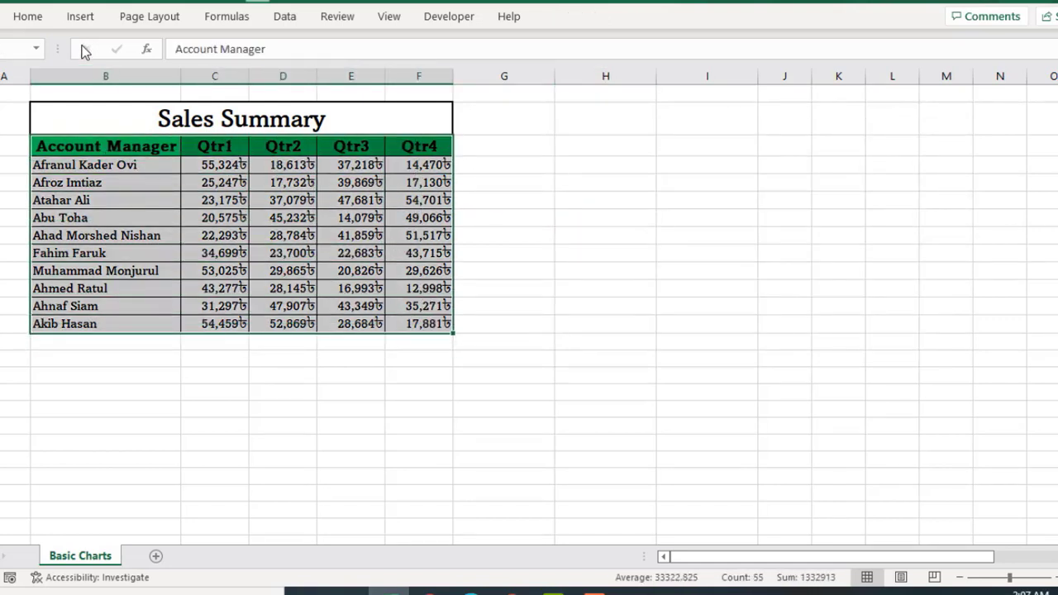
{"action": "left_click", "coordinate": [81, 18]}
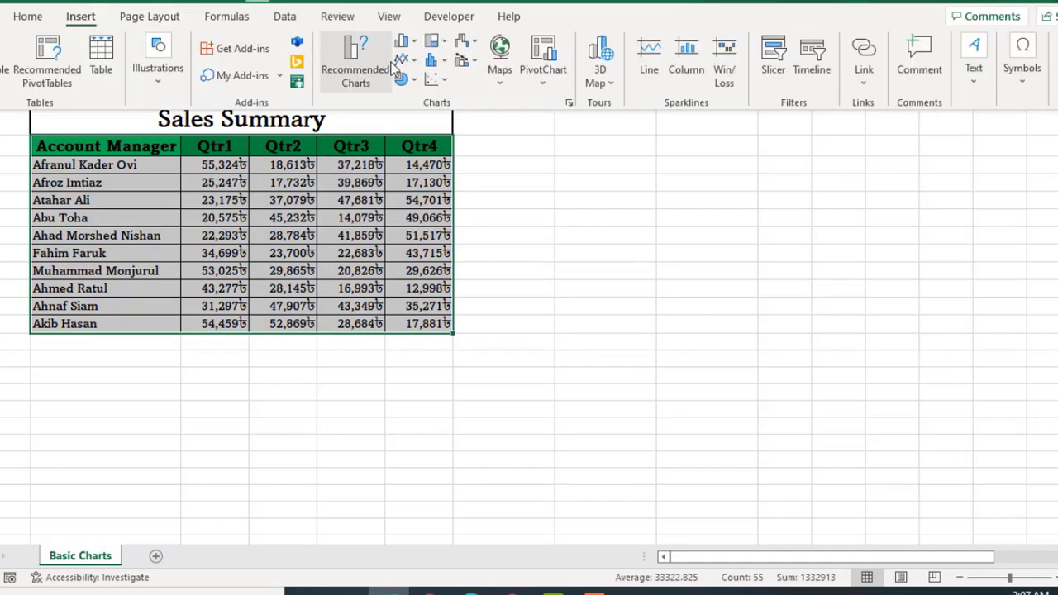
{"action": "left_click", "coordinate": [418, 63]}
{"action": "left_click", "coordinate": [418, 119]}
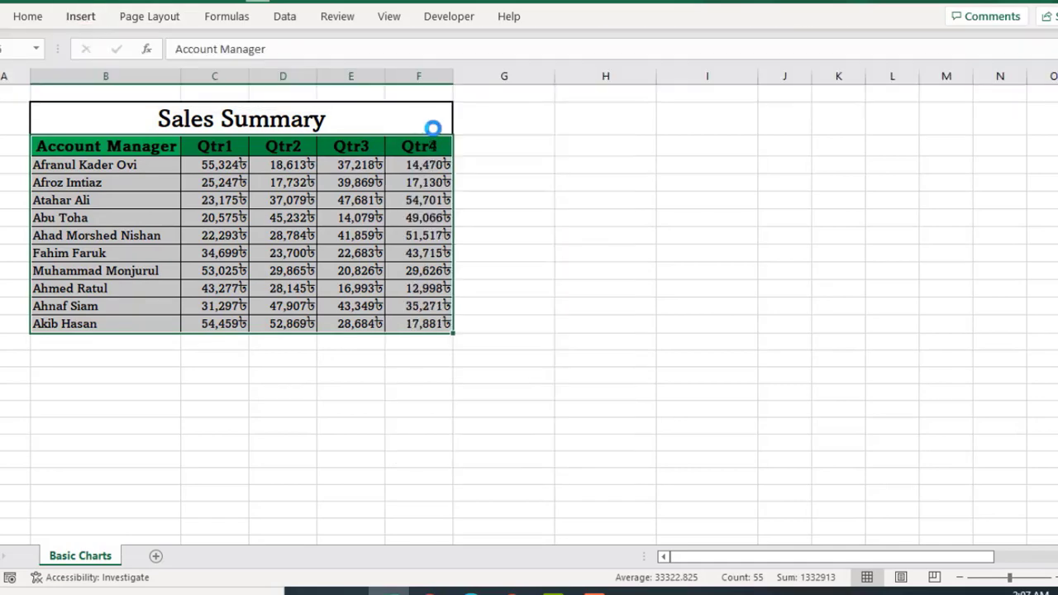
{"action": "left_click_drag", "start_coordinate": [636, 231], "coordinate": [811, 175]}
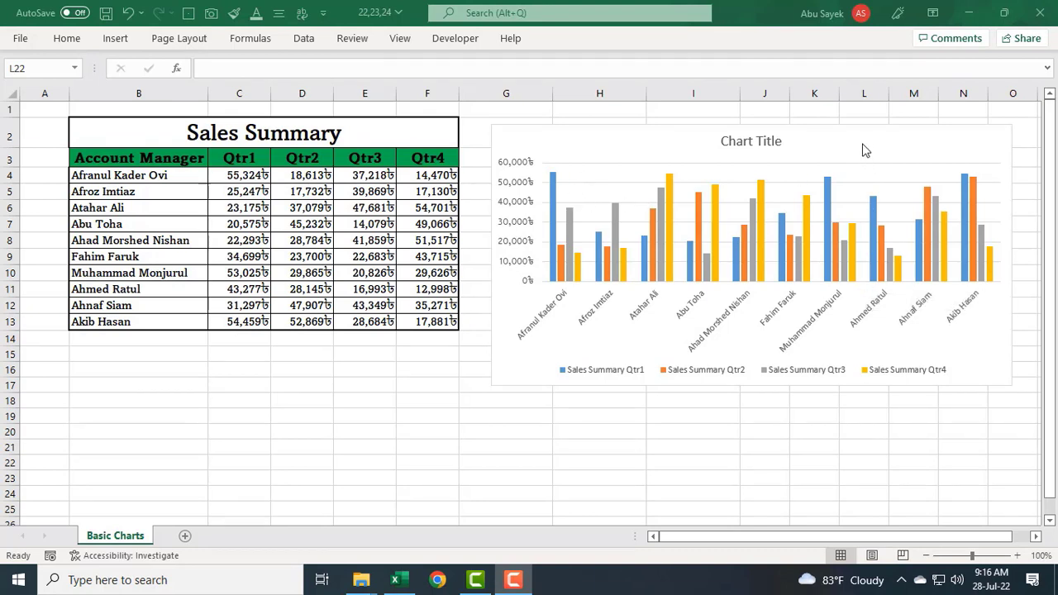
- Move the column chart from the worksheet to a new chart sheet named Sales Summary
{"action": "left_click", "coordinate": [837, 146]}
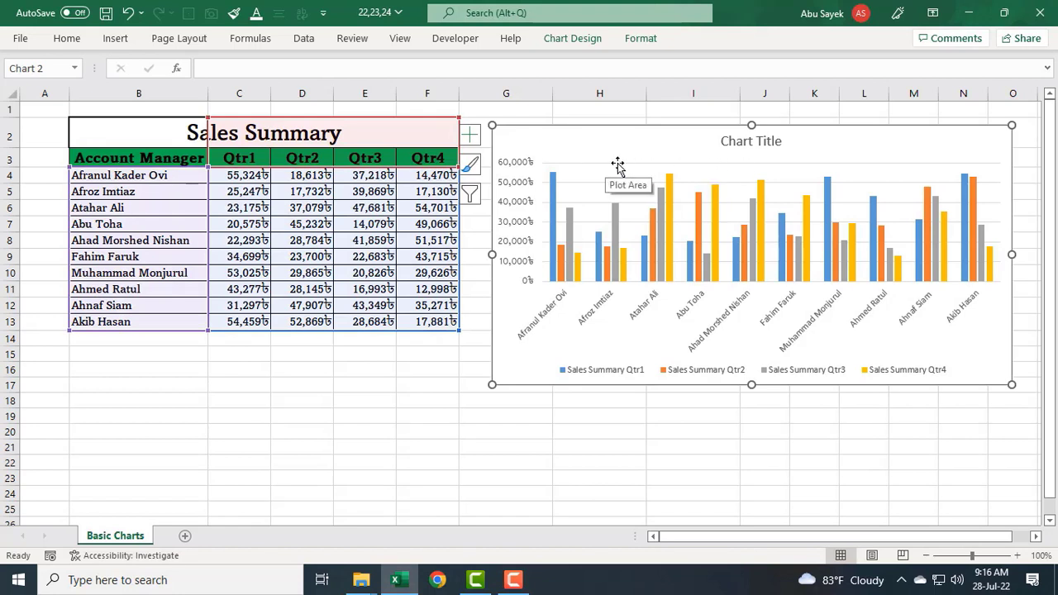
{"action": "left_click", "coordinate": [578, 38]}
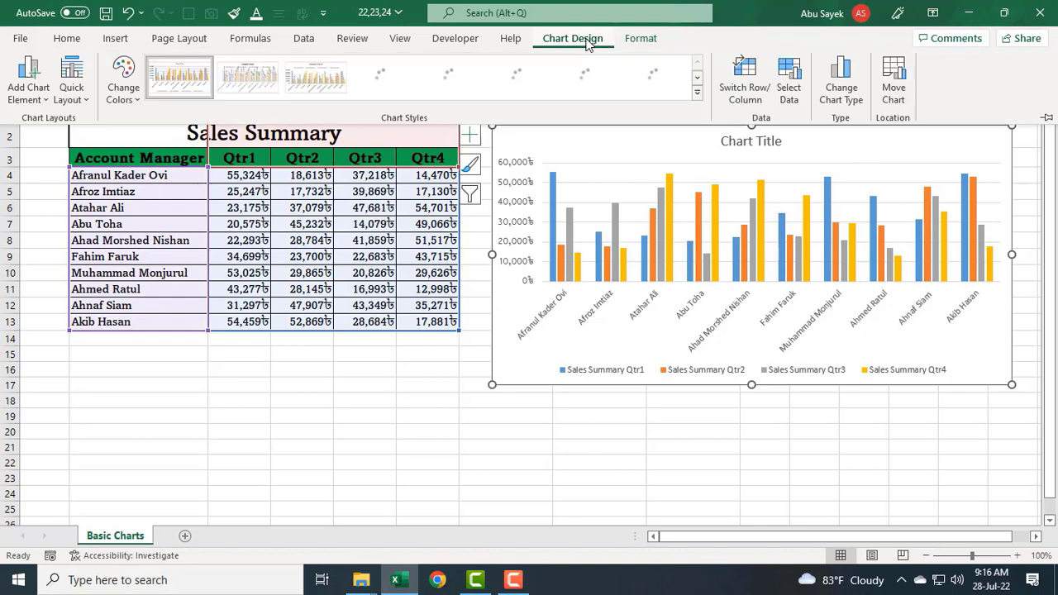
{"action": "left_click", "coordinate": [894, 82]}
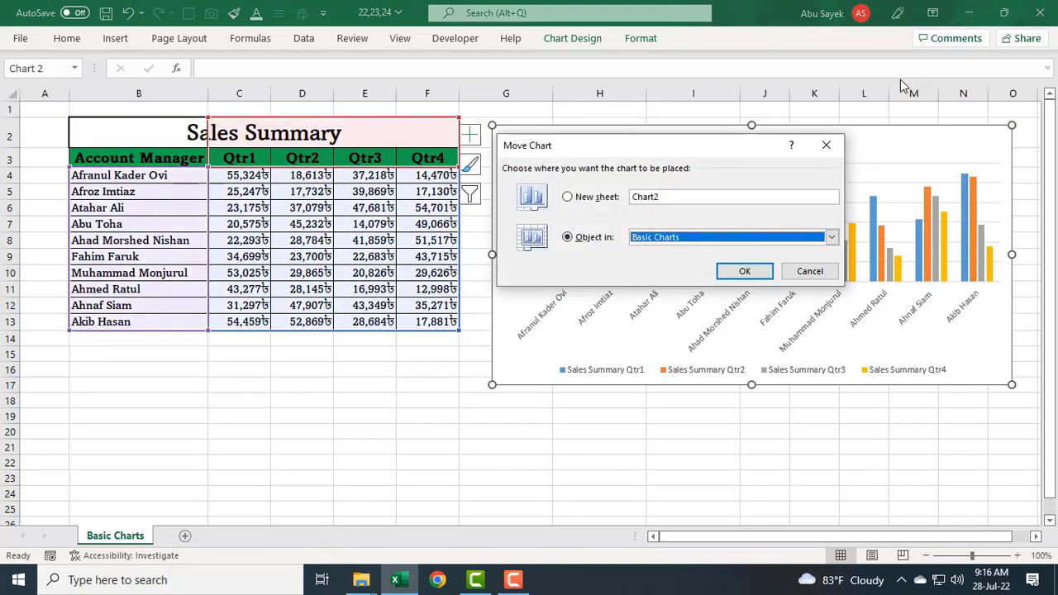
{"action": "left_click", "coordinate": [567, 198]}
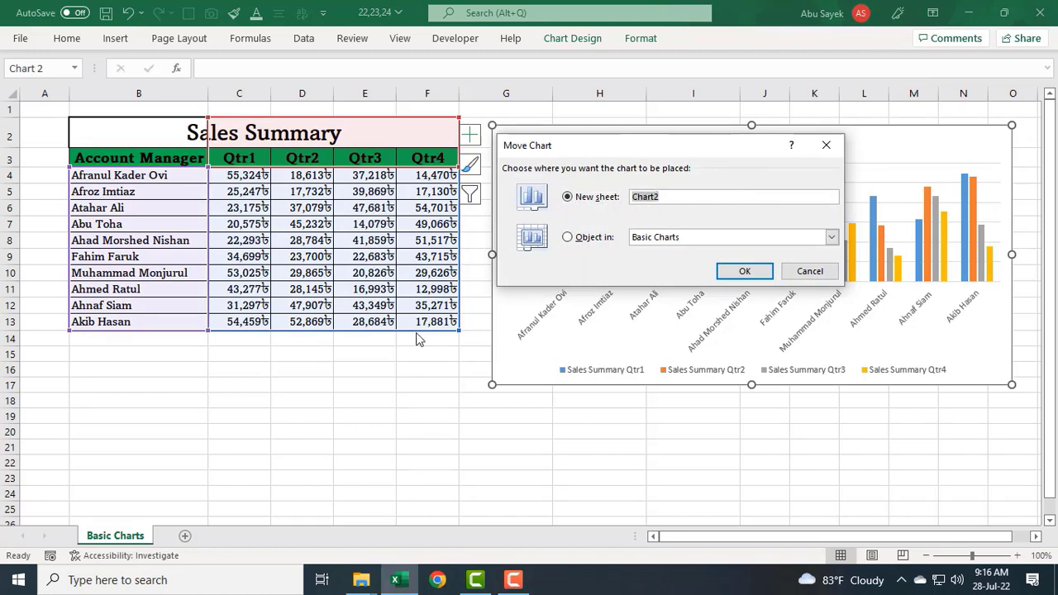
{"action": "type", "text": "Sales Summary"}
{"action": "key", "text": "Return"}
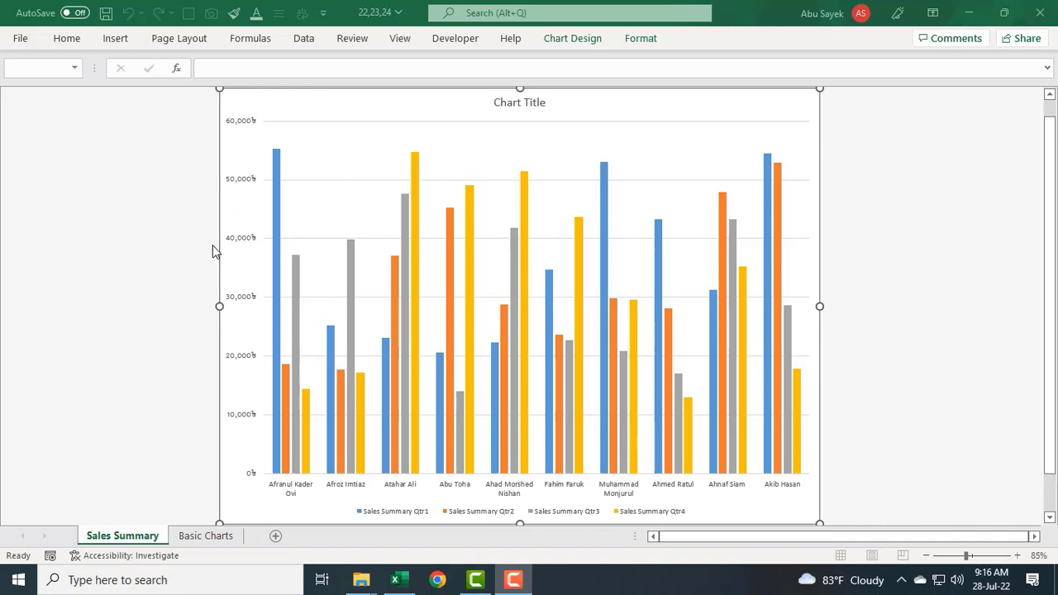
- Replace the placeholder chart title with Account Manager
{"action": "left_click", "coordinate": [521, 110]}
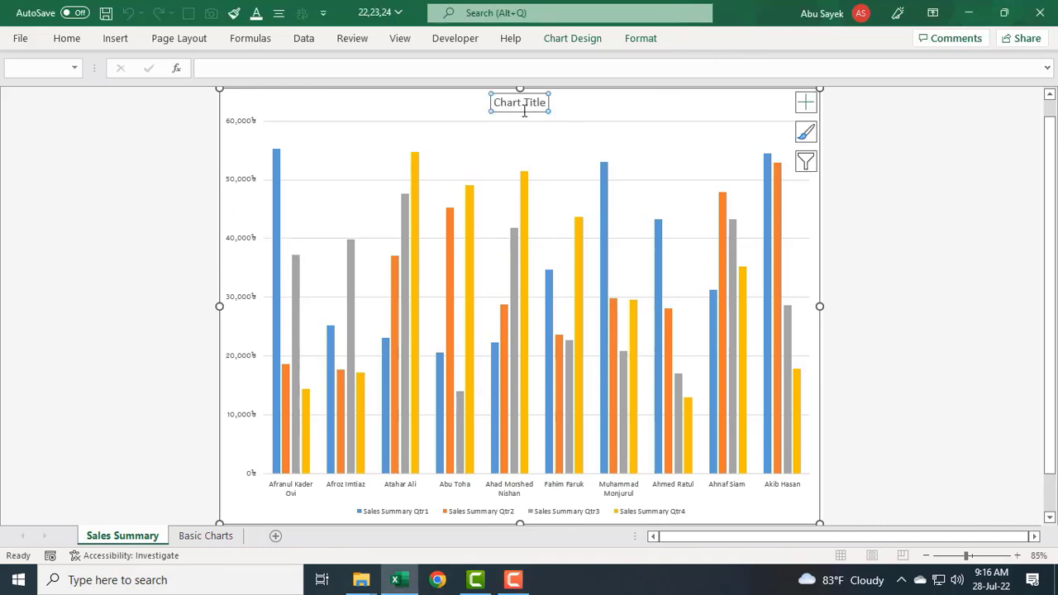
{"action": "left_click_drag", "start_coordinate": [495, 103], "coordinate": [548, 103]}
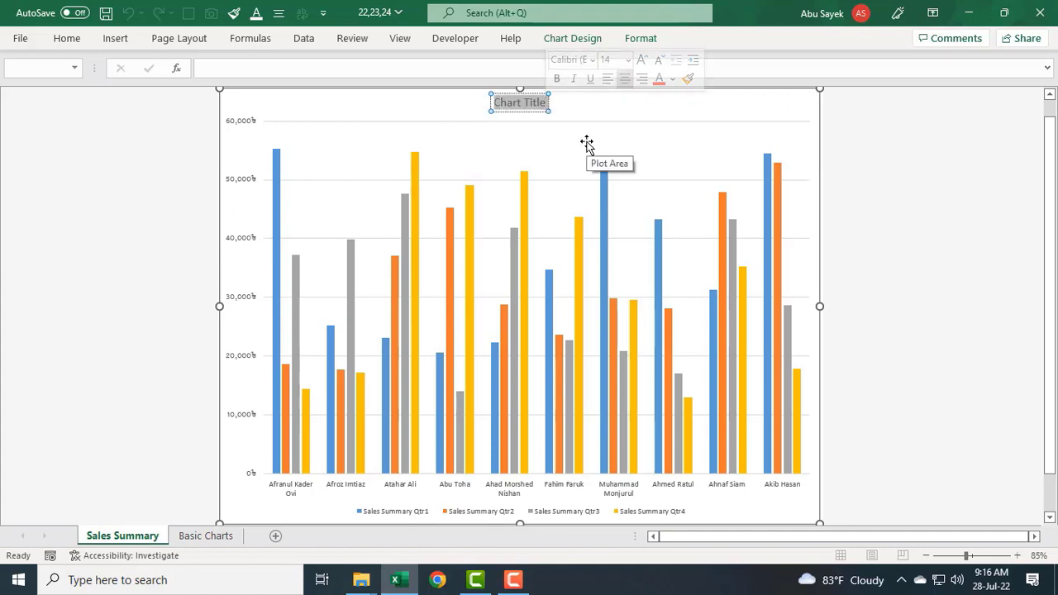
{"action": "type", "text": "Acc"}
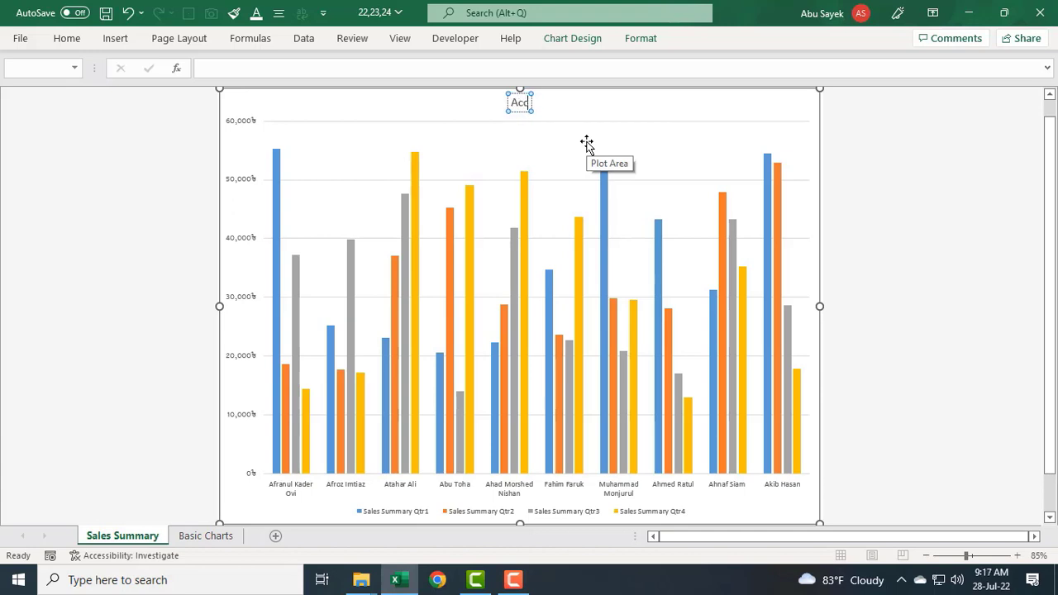
{"action": "type", "text": "ount Manager"}
{"action": "left_click", "coordinate": [856, 191]}
{"action": "left_click", "coordinate": [343, 103]}
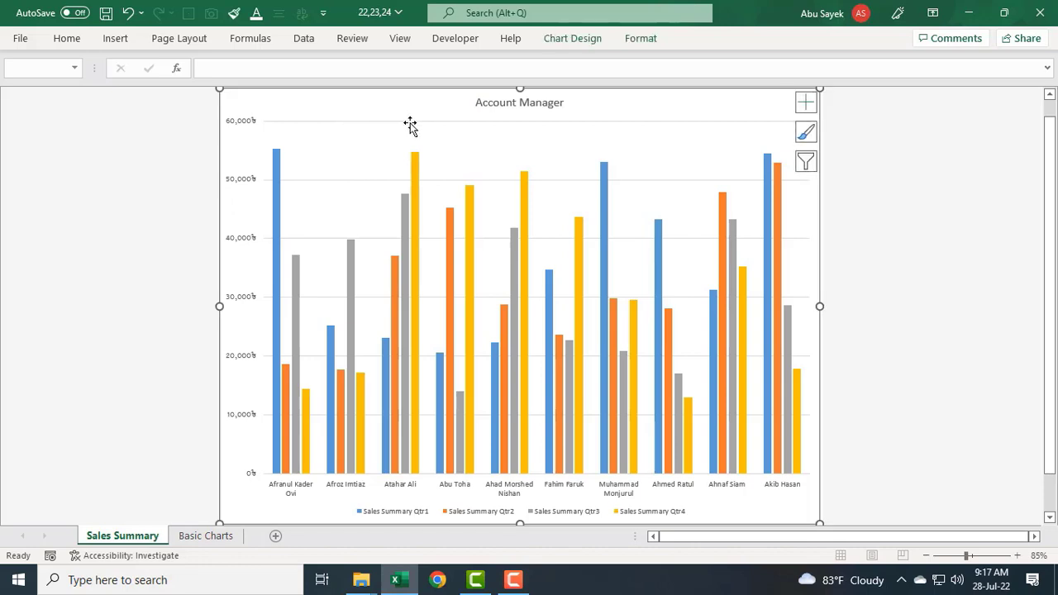
- Apply chart Style 2 to the column chart and recolor it with the fourth colorful palette, starting with green and blue
{"action": "left_click", "coordinate": [568, 41]}
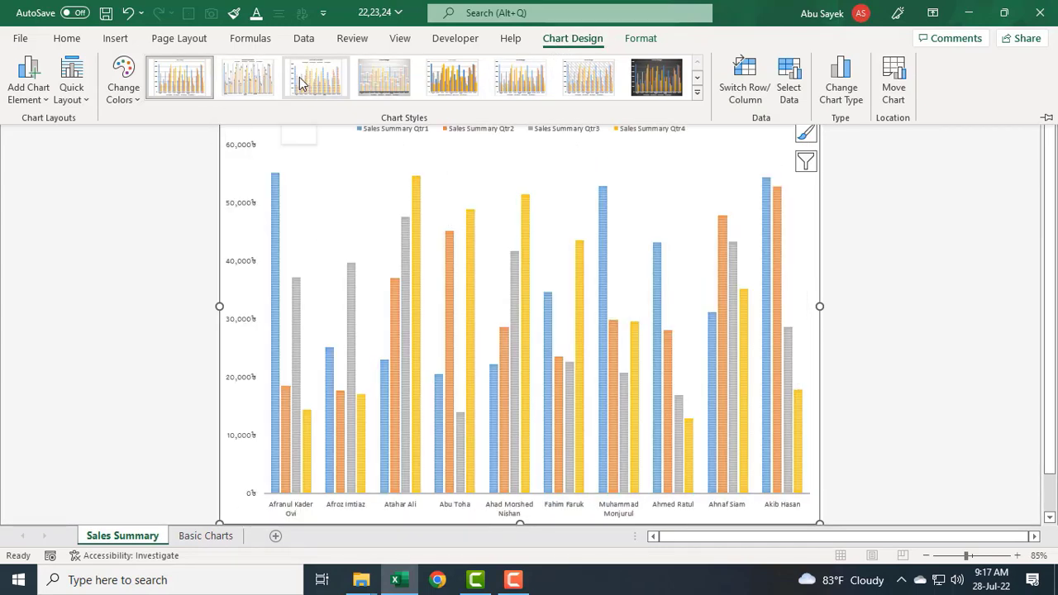
{"action": "left_click", "coordinate": [256, 80]}
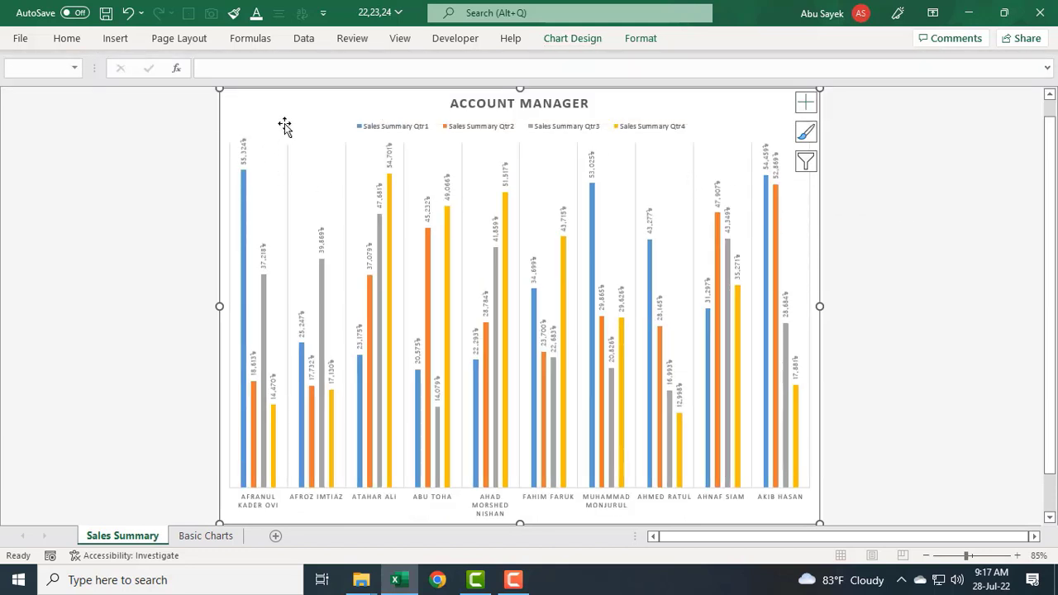
{"action": "left_click", "coordinate": [579, 40]}
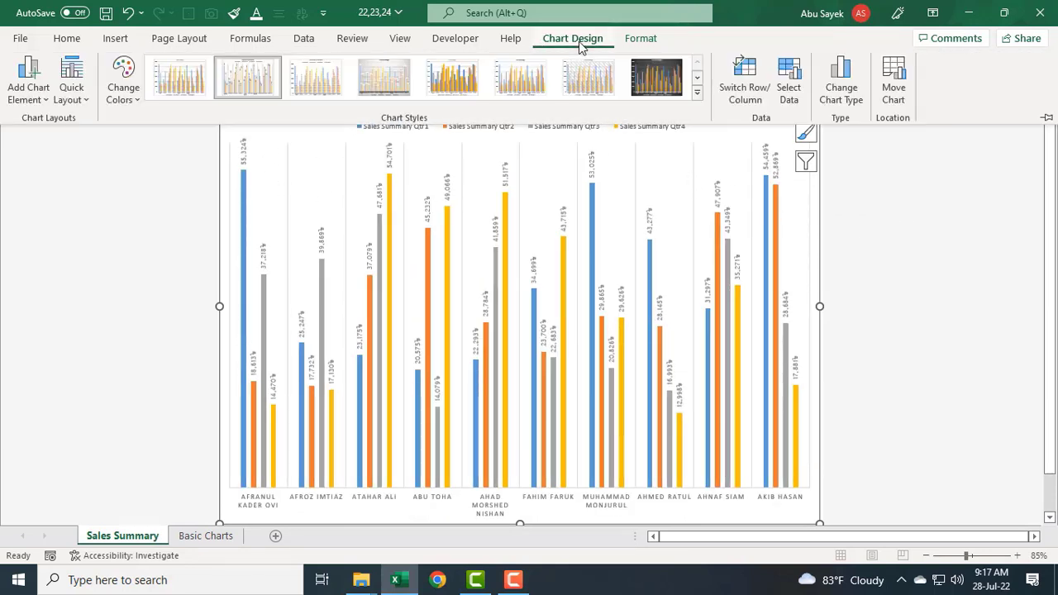
{"action": "left_click", "coordinate": [122, 81]}
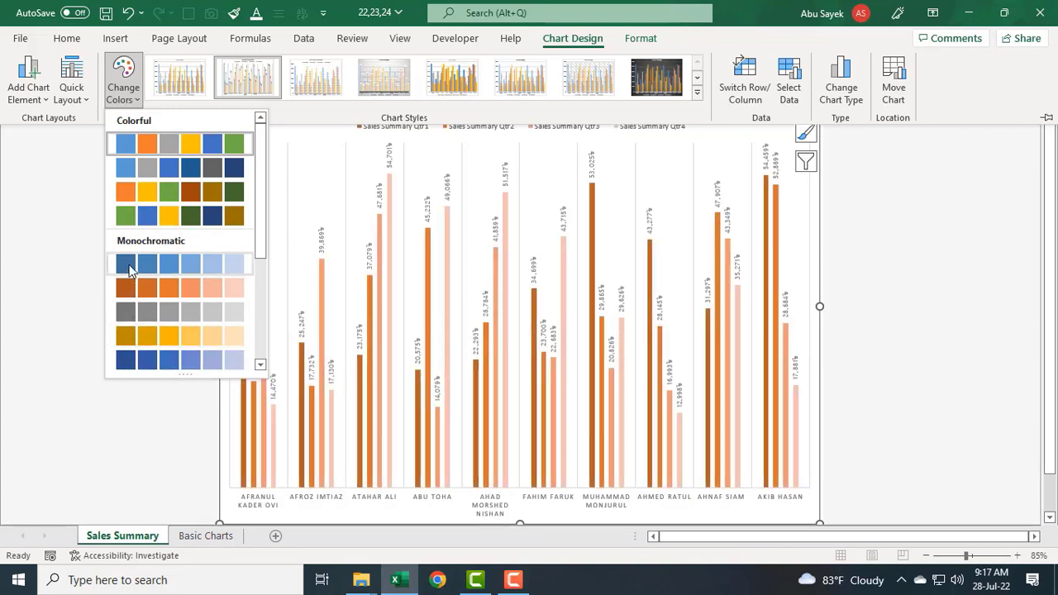
{"action": "left_click", "coordinate": [137, 218]}
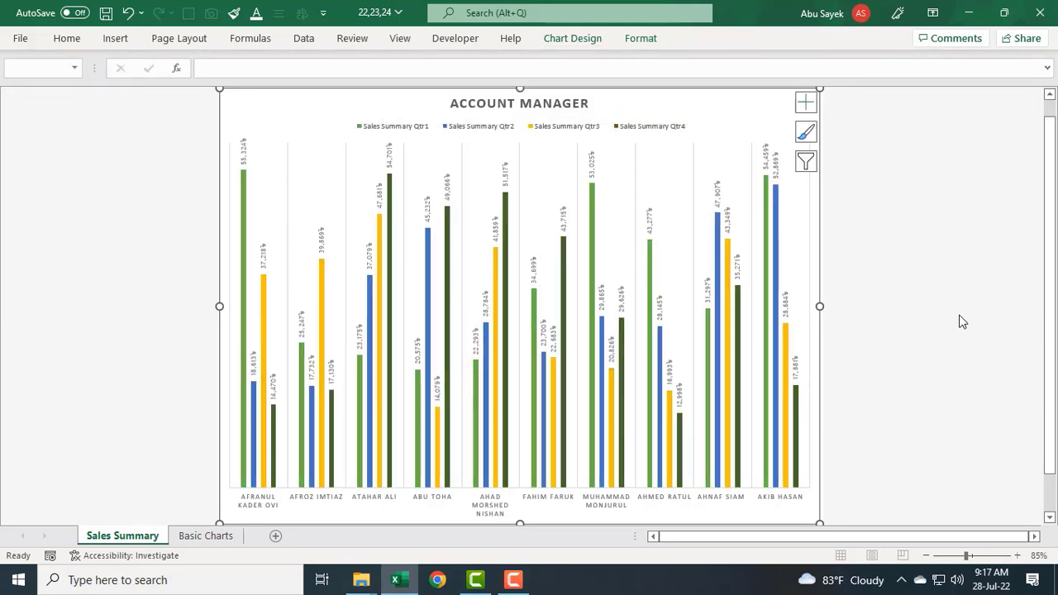
- Apply the second quick layout, with the legend under the title and data labels above the columns
{"action": "left_click", "coordinate": [573, 39]}
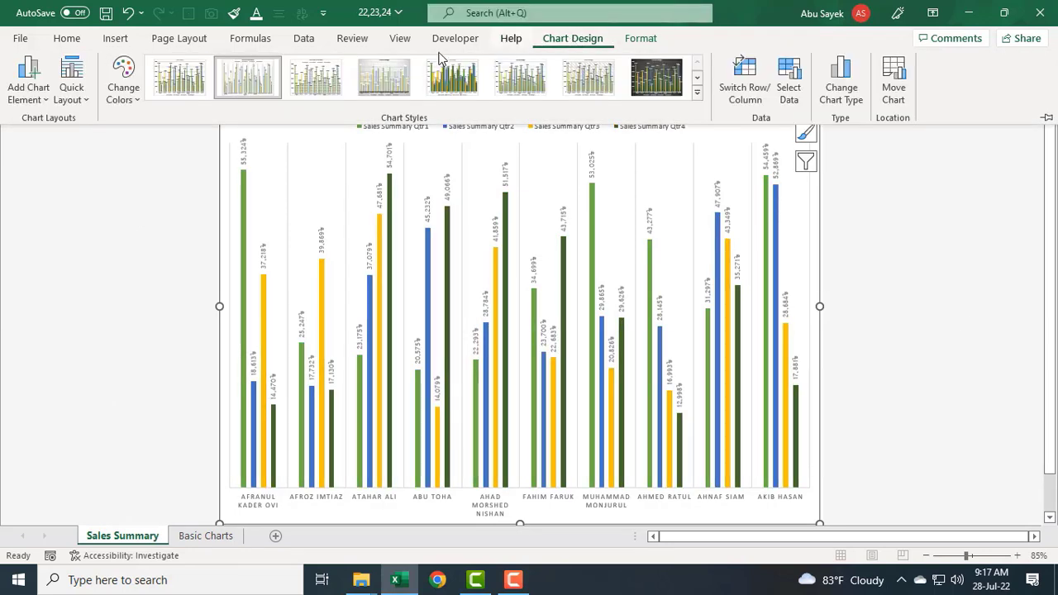
{"action": "left_click", "coordinate": [72, 92]}
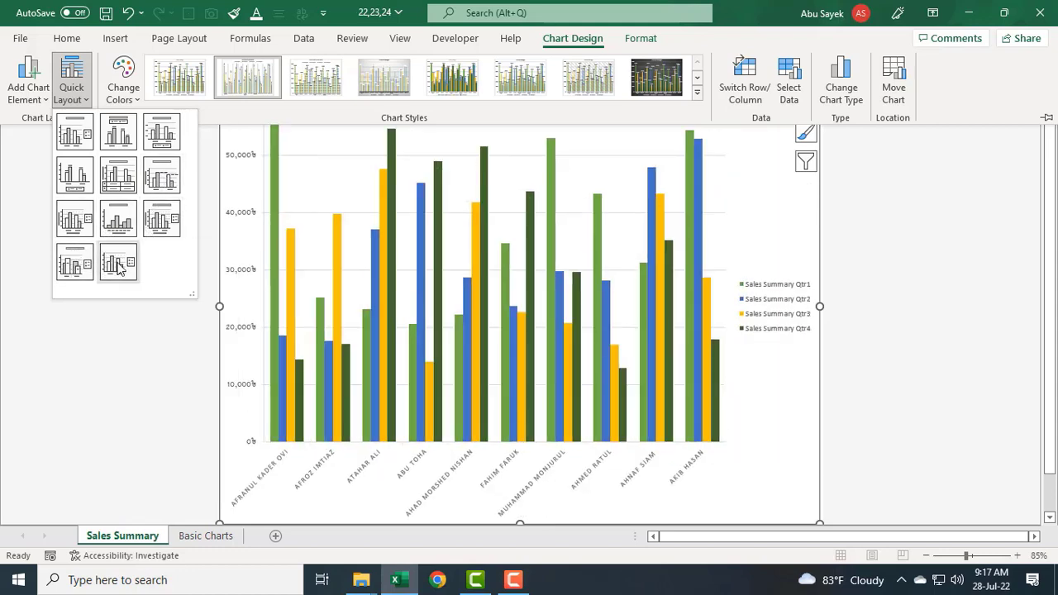
{"action": "left_click", "coordinate": [117, 142]}
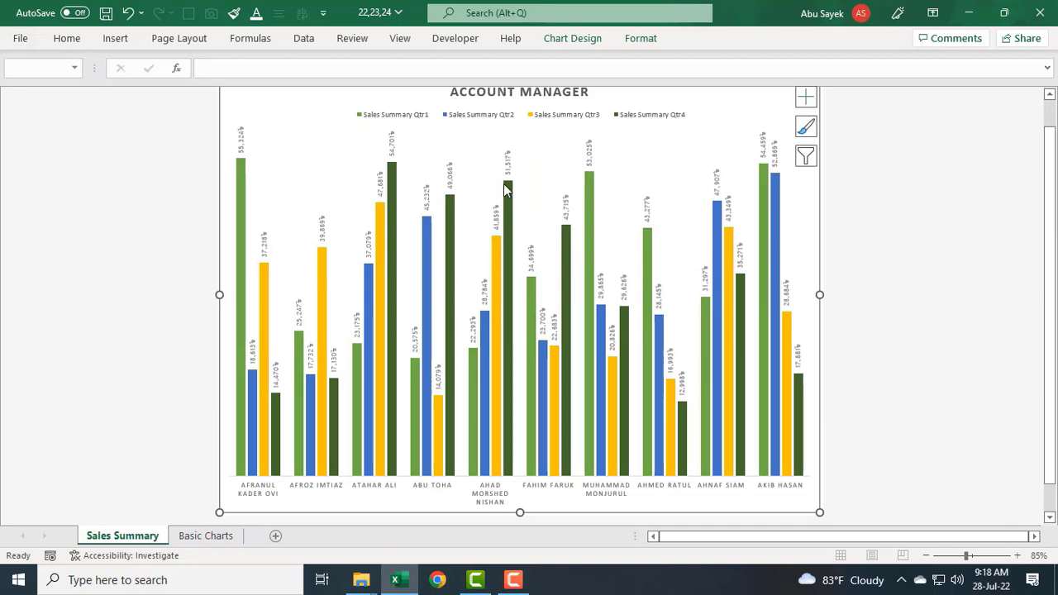
- Fill the chart area with a lighter shade of the blue theme color
{"action": "left_click", "coordinate": [584, 40]}
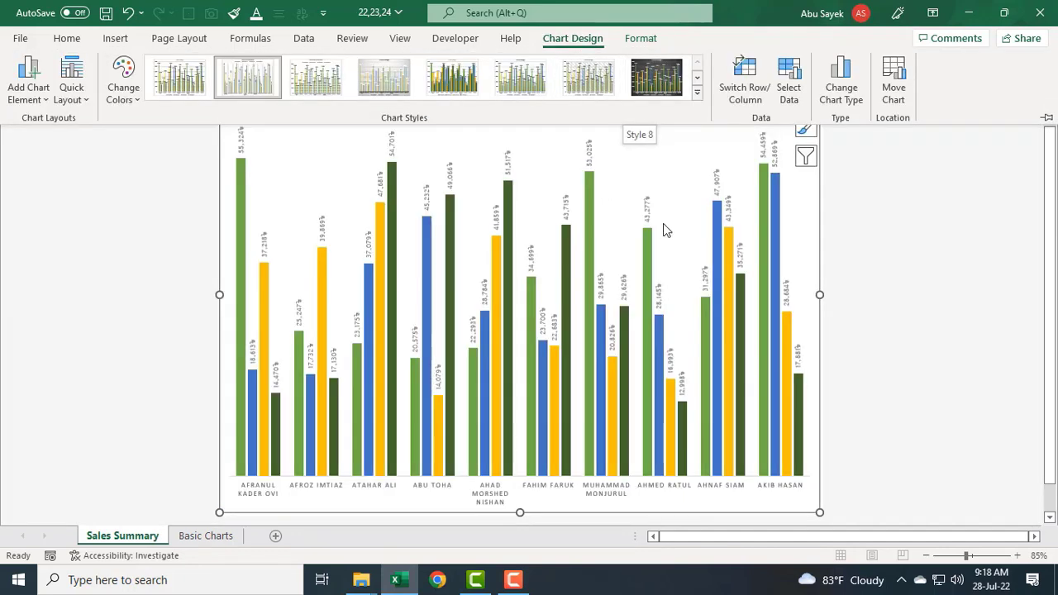
{"action": "scroll", "coordinate": [860, 264], "scroll_direction": "up", "scroll_amount": 1}
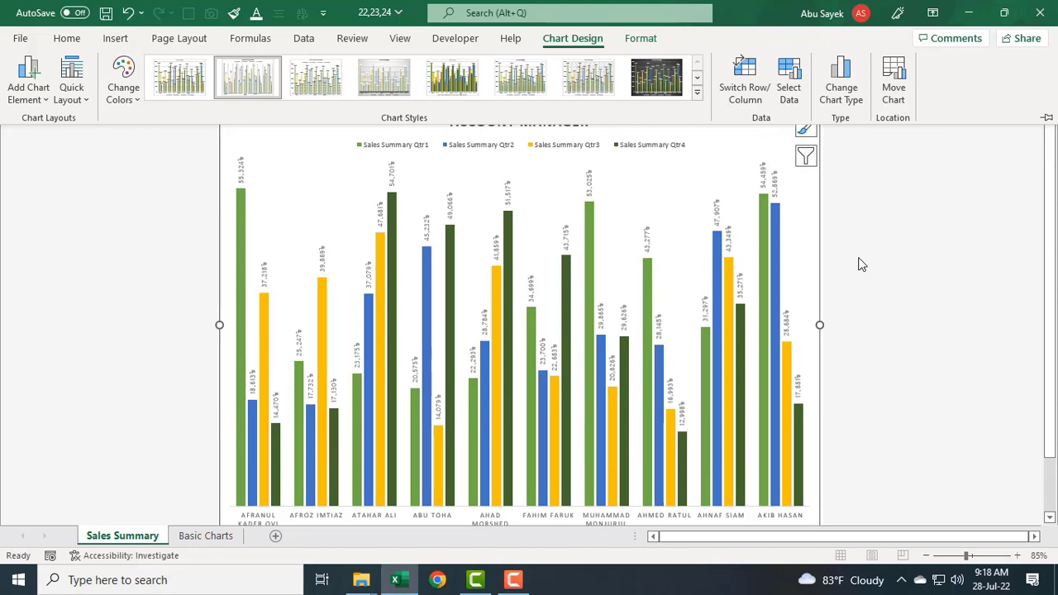
{"action": "left_click", "coordinate": [670, 182]}
{"action": "left_click", "coordinate": [695, 132]}
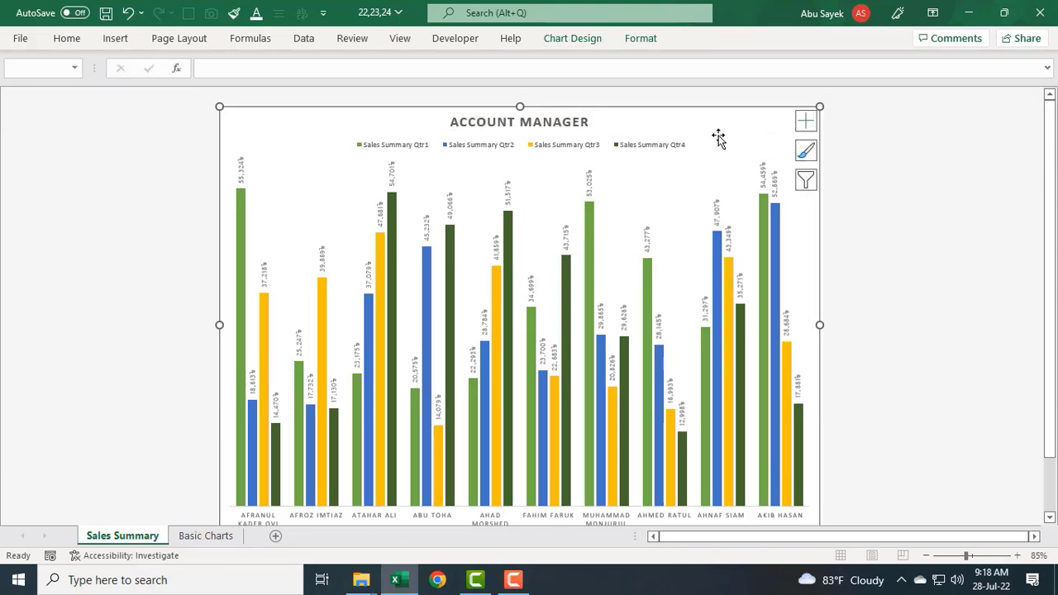
{"action": "right_click", "coordinate": [717, 135]}
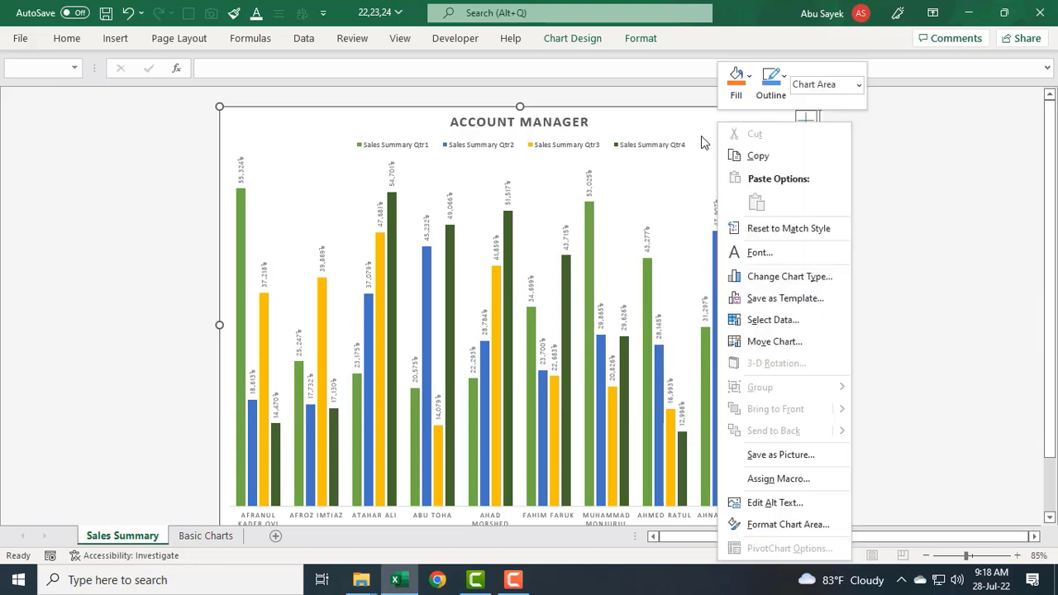
{"action": "left_click", "coordinate": [750, 83]}
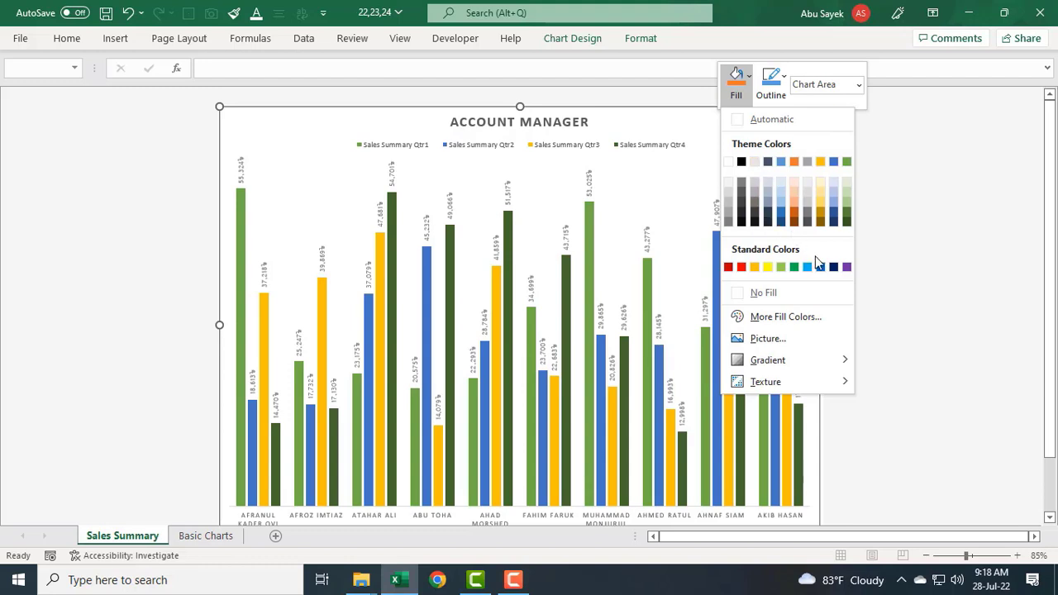
{"action": "left_click", "coordinate": [837, 200]}
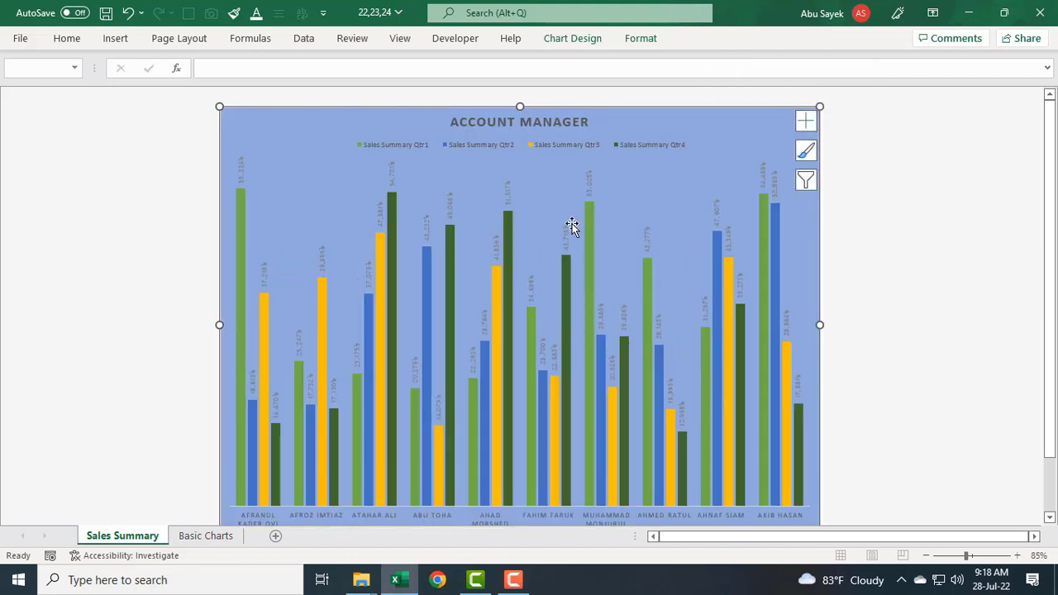
{"action": "left_click", "coordinate": [903, 254]}
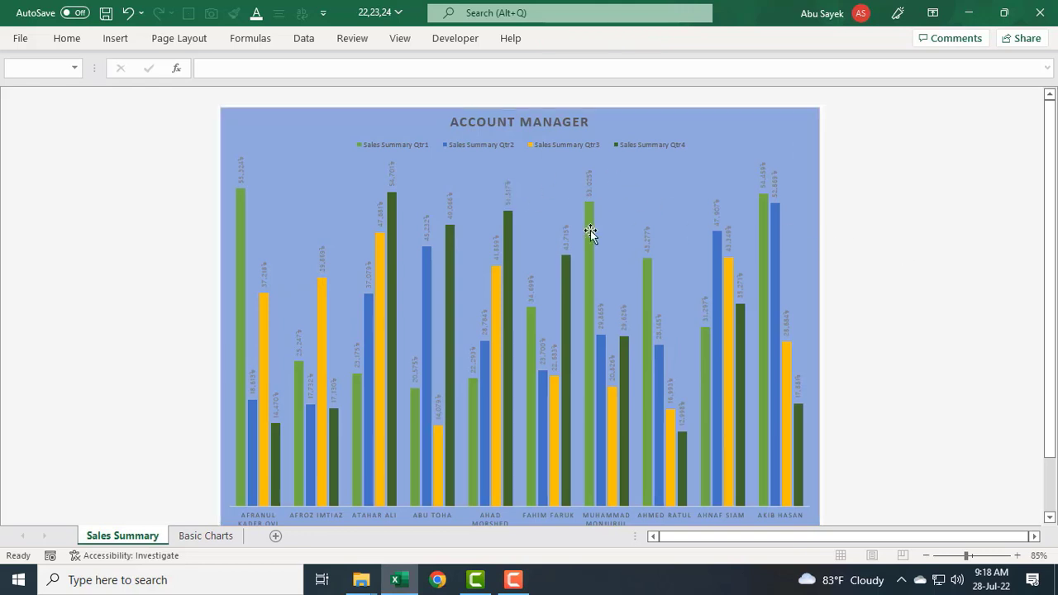
- Set the font color of all the chart's text to white
{"action": "left_click", "coordinate": [719, 128]}
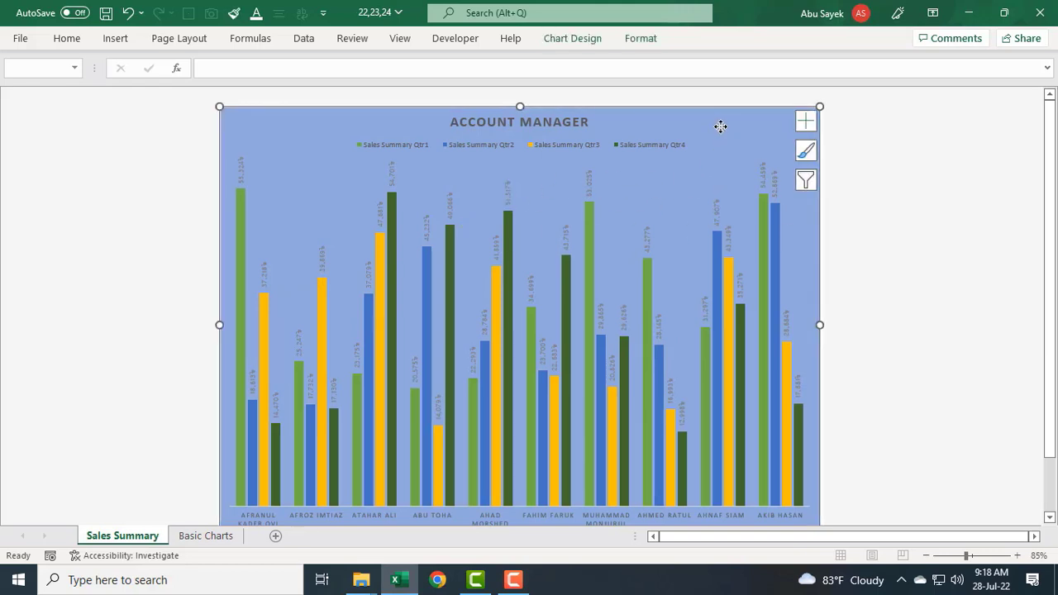
{"action": "right_click", "coordinate": [719, 129]}
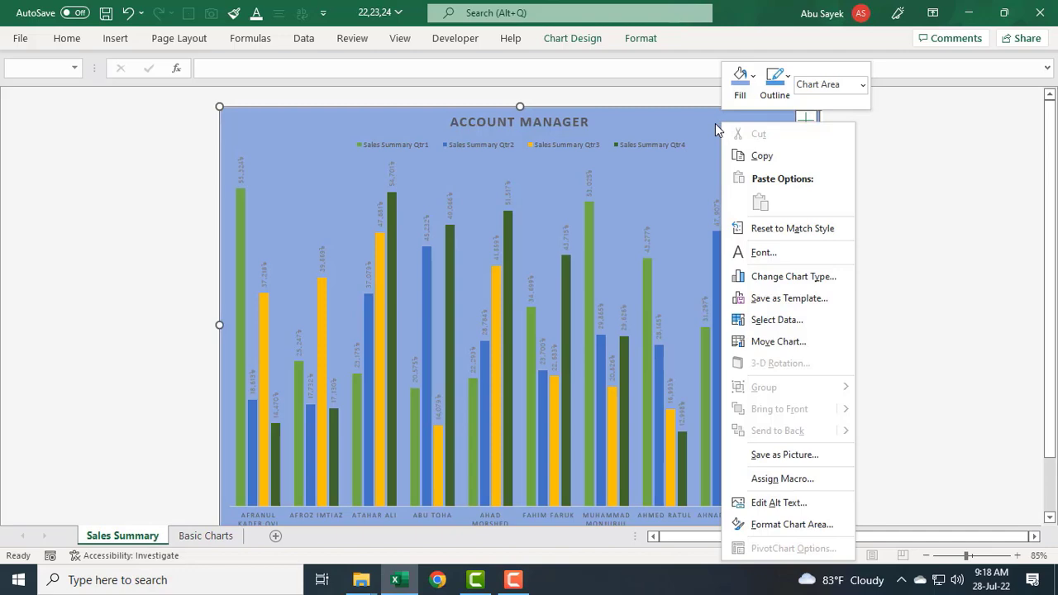
{"action": "left_click", "coordinate": [766, 257]}
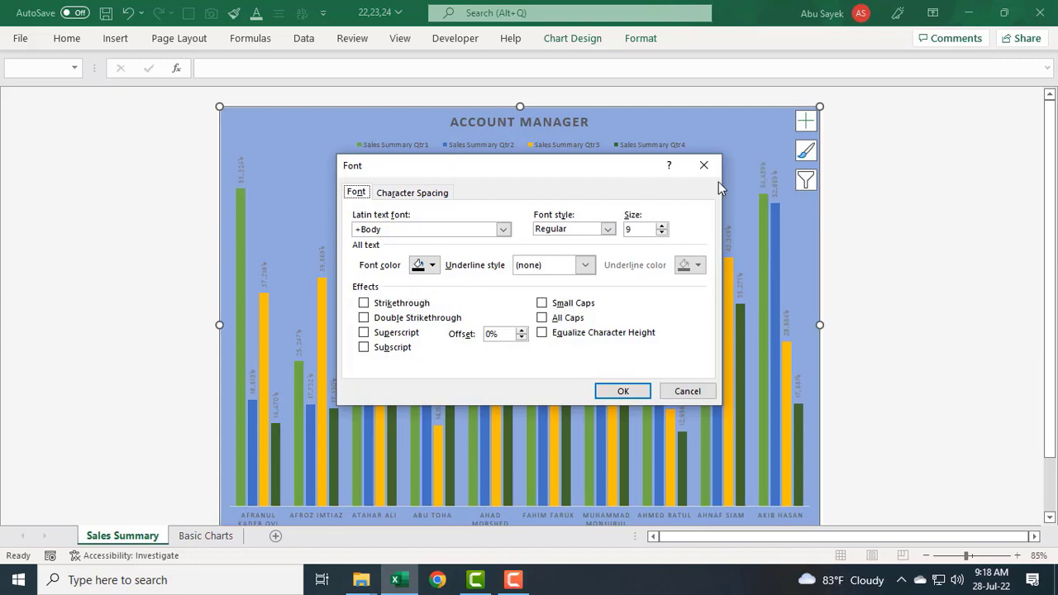
{"action": "left_click", "coordinate": [433, 265]}
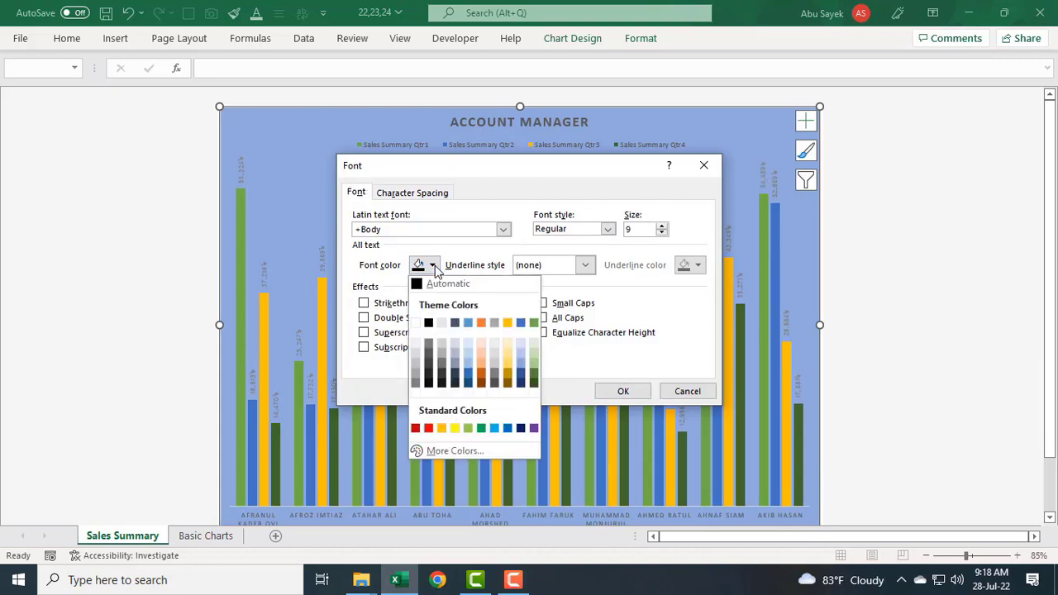
{"action": "left_click", "coordinate": [417, 324]}
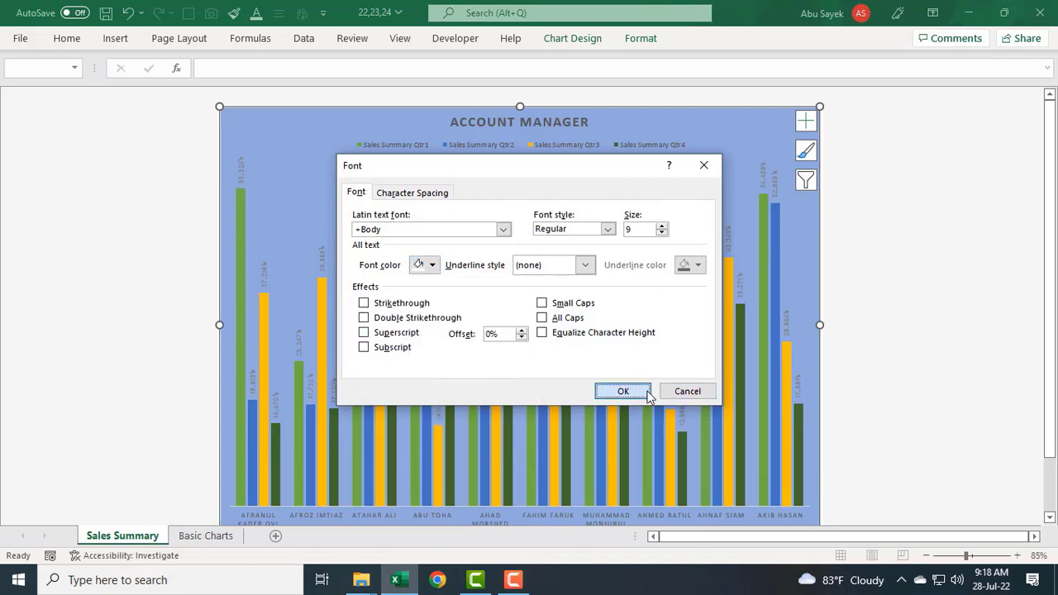
{"action": "left_click", "coordinate": [648, 394]}
{"action": "left_click", "coordinate": [886, 287]}
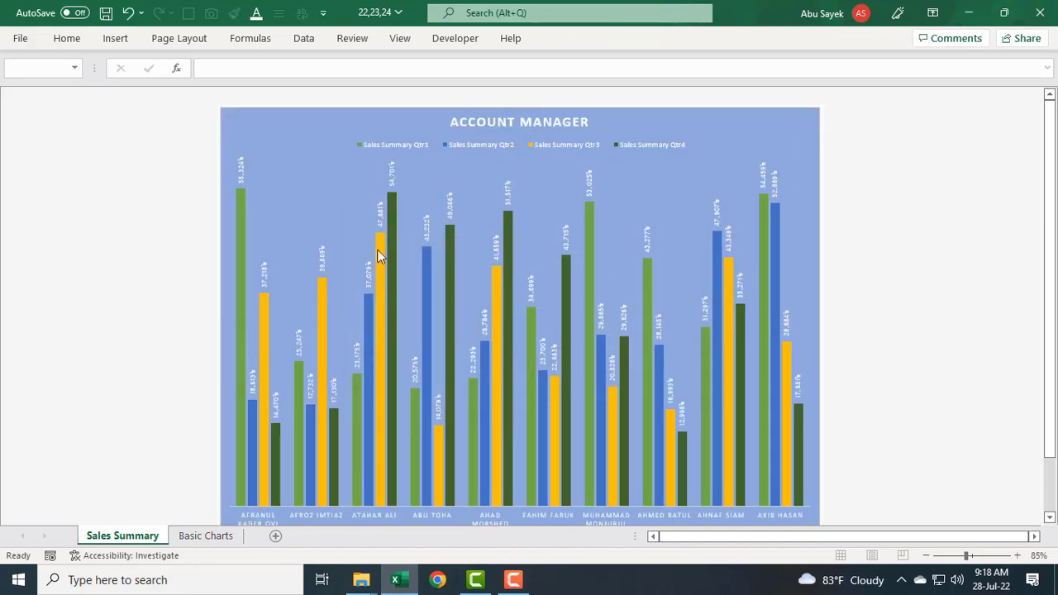
- Fill the chart area with the standard dark blue color
{"action": "left_click", "coordinate": [743, 132]}
{"action": "right_click", "coordinate": [743, 132]}
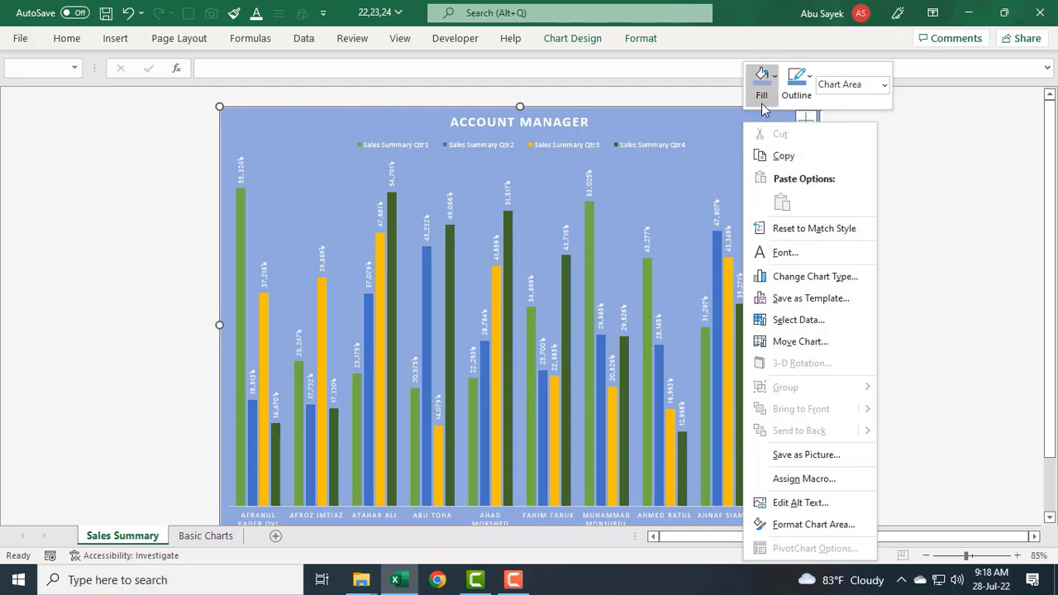
{"action": "left_click", "coordinate": [774, 81]}
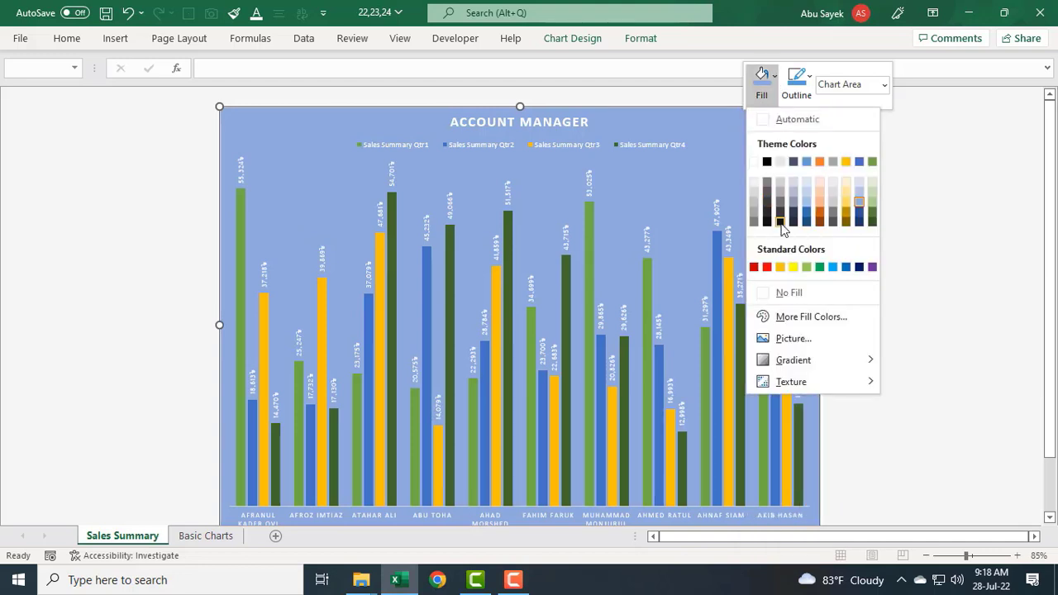
{"action": "left_click", "coordinate": [860, 267]}
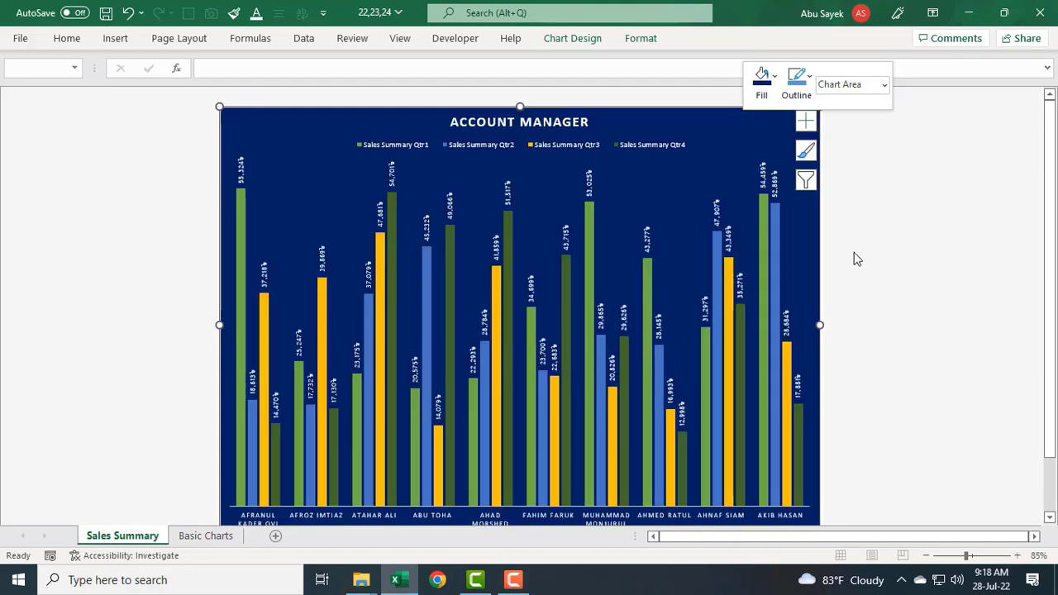
{"action": "left_click", "coordinate": [893, 253]}
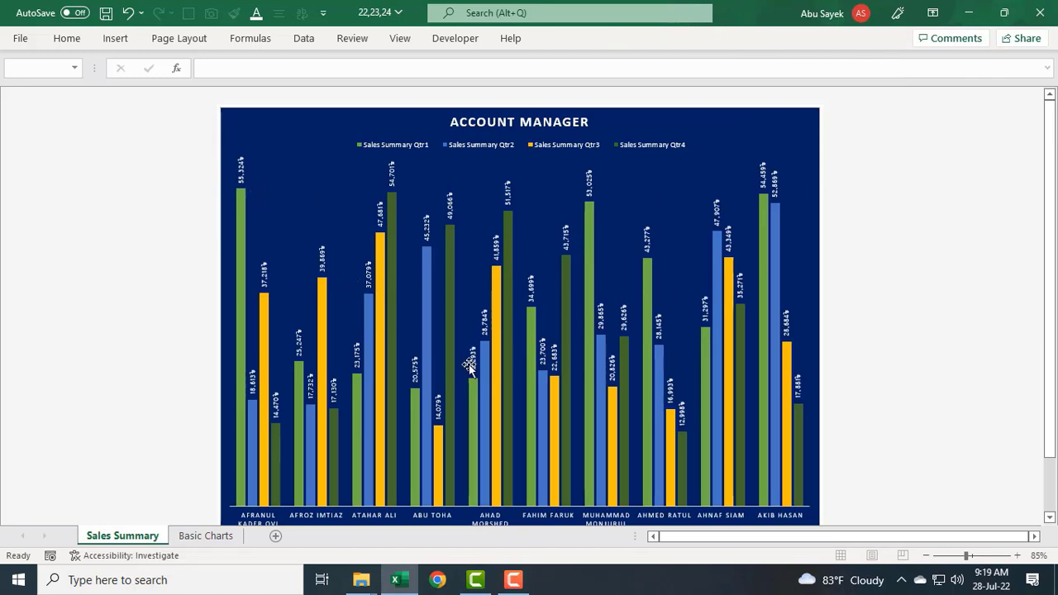
- Look through the style and color scheme options available for the column chart
{"action": "scroll", "coordinate": [469, 364], "scroll_direction": "down", "scroll_amount": 3}
{"action": "scroll", "coordinate": [170, 405], "scroll_direction": "up", "scroll_amount": 3}
{"action": "left_click", "coordinate": [698, 138]}
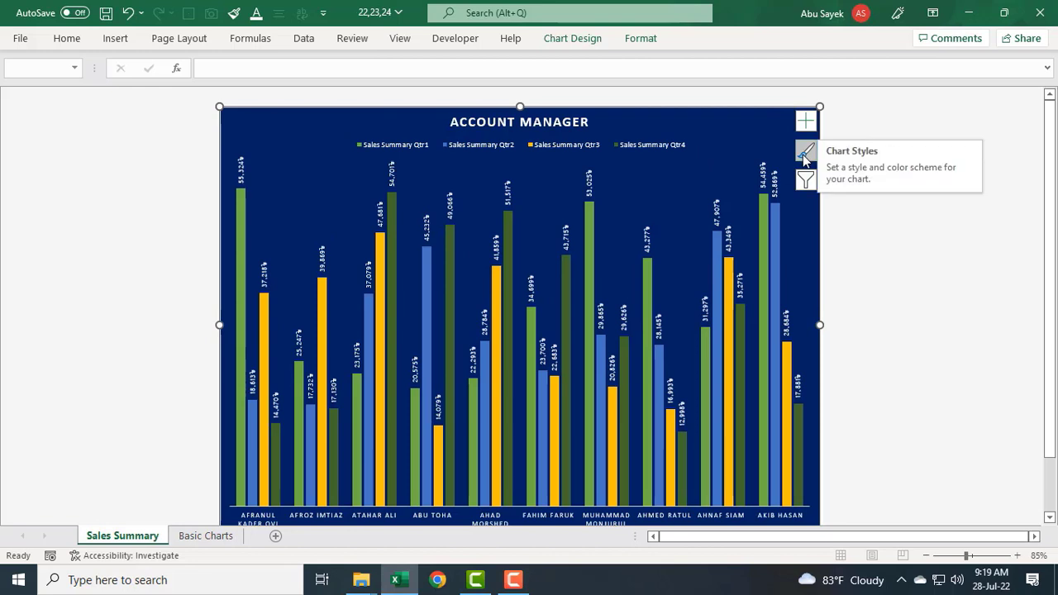
{"action": "left_click", "coordinate": [806, 154]}
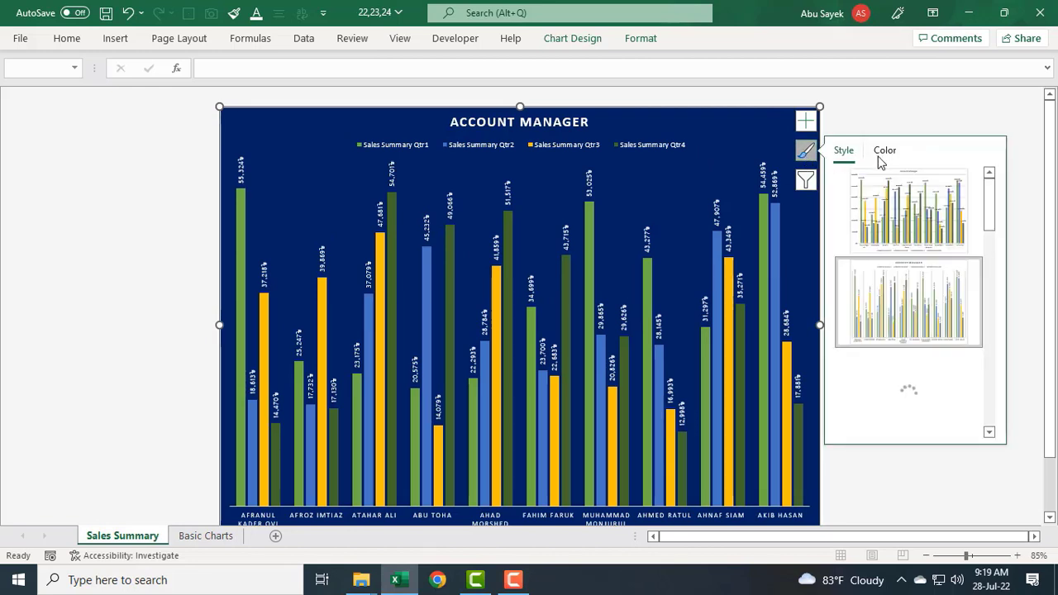
{"action": "scroll", "coordinate": [909, 271], "scroll_direction": "down", "scroll_amount": 5}
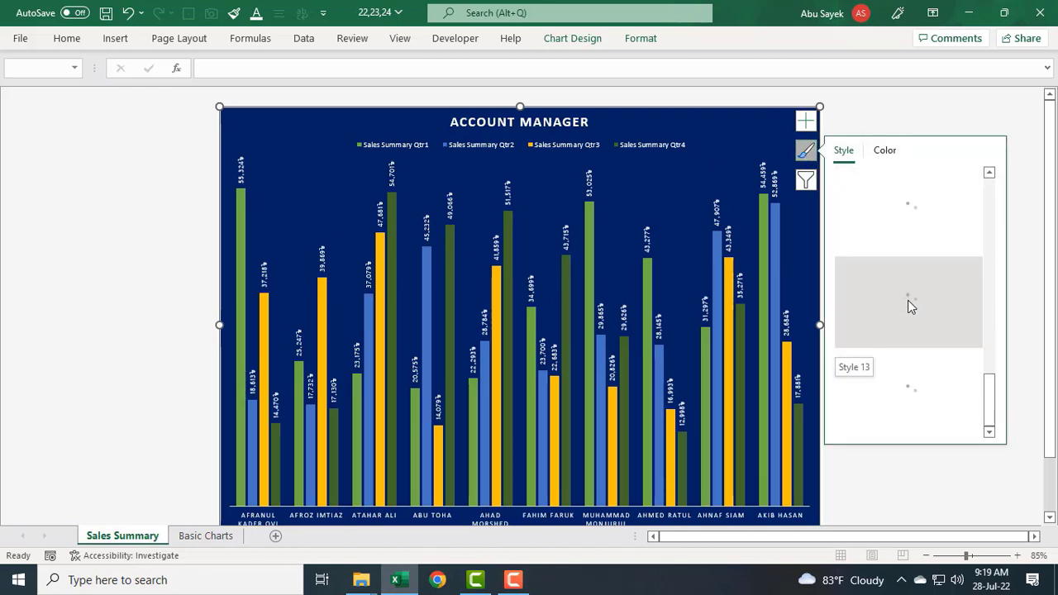
{"action": "scroll", "coordinate": [918, 306], "scroll_direction": "up", "scroll_amount": 4}
{"action": "scroll", "coordinate": [915, 364], "scroll_direction": "down", "scroll_amount": 3}
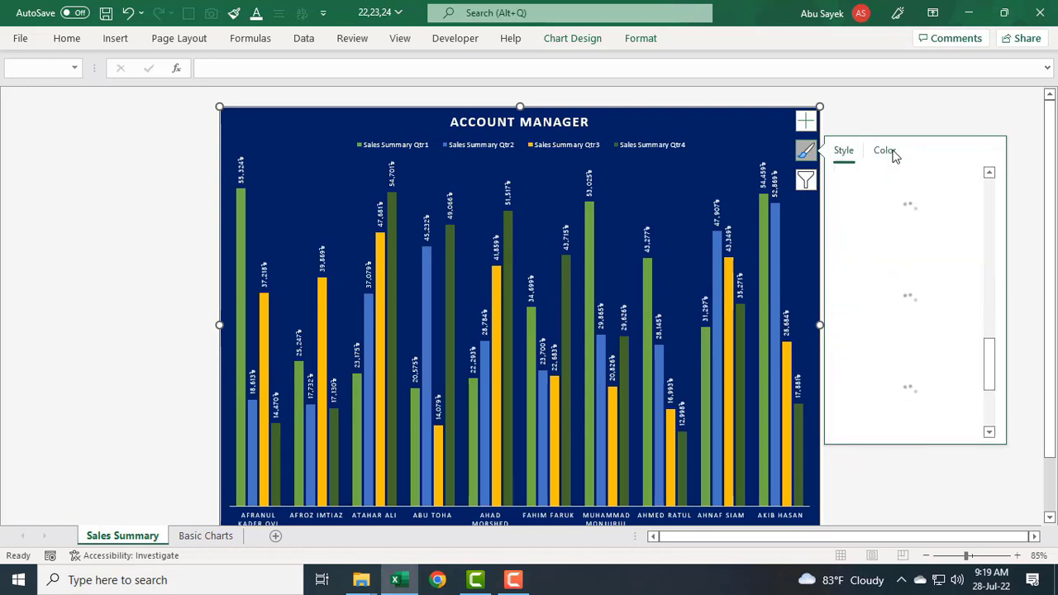
{"action": "left_click", "coordinate": [894, 156]}
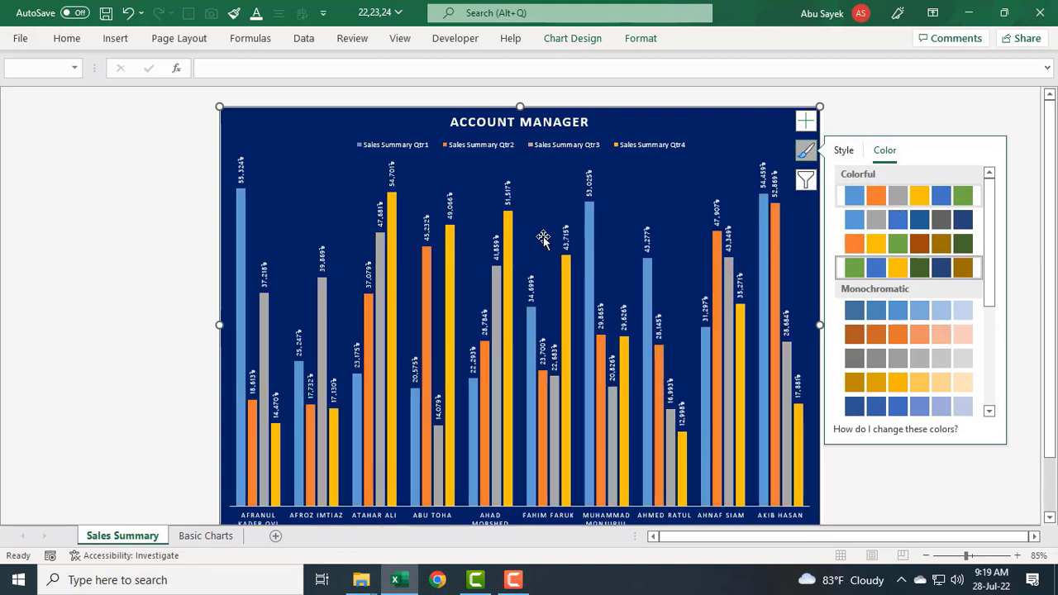
{"action": "left_click", "coordinate": [127, 374]}
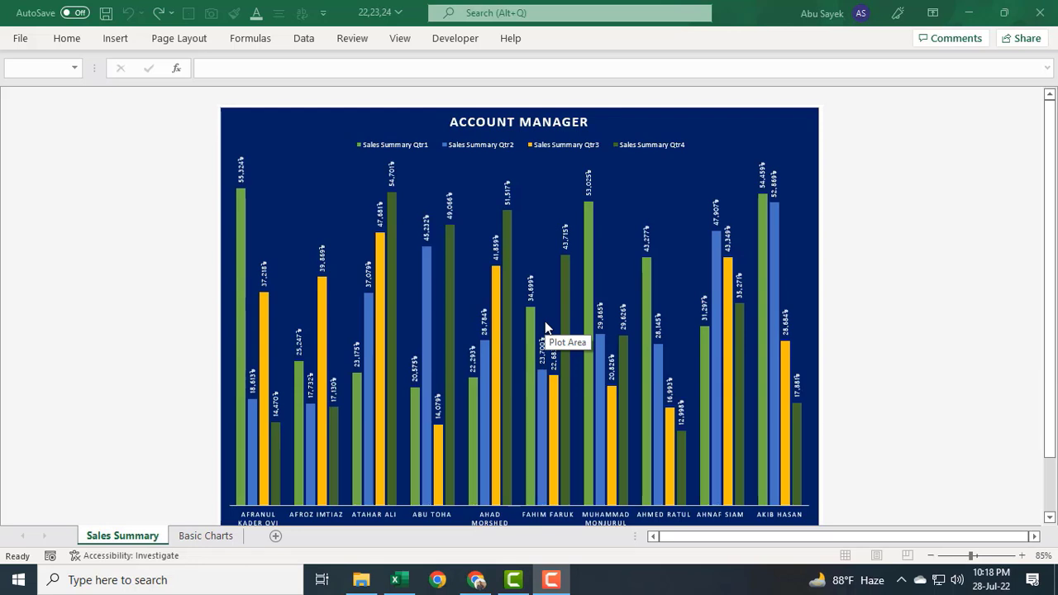
- Add the primary vertical axis to the column chart
{"action": "left_click", "coordinate": [725, 131]}
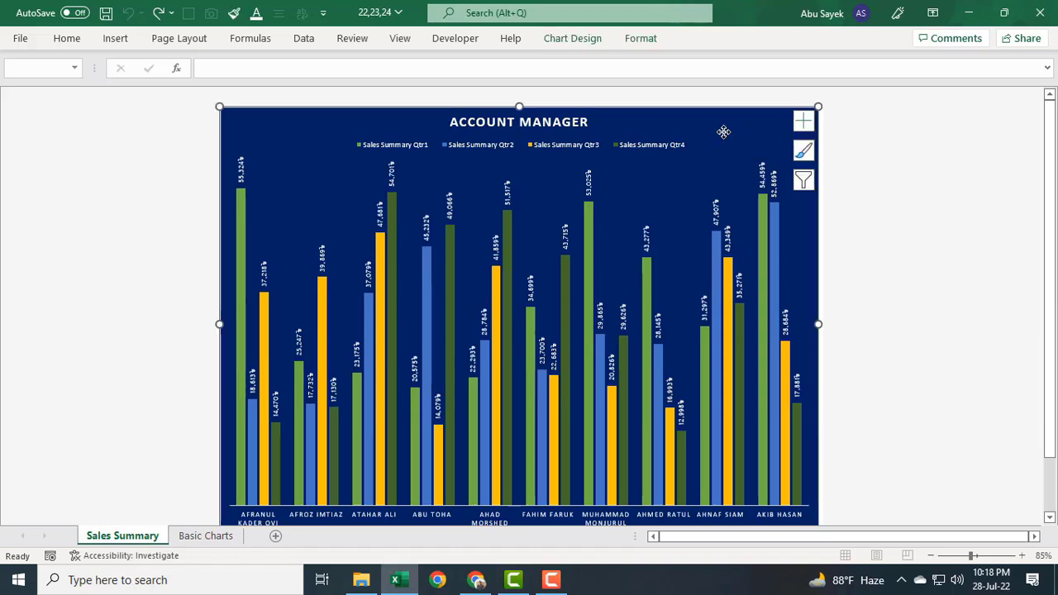
{"action": "left_click", "coordinate": [573, 40]}
{"action": "left_click", "coordinate": [575, 42]}
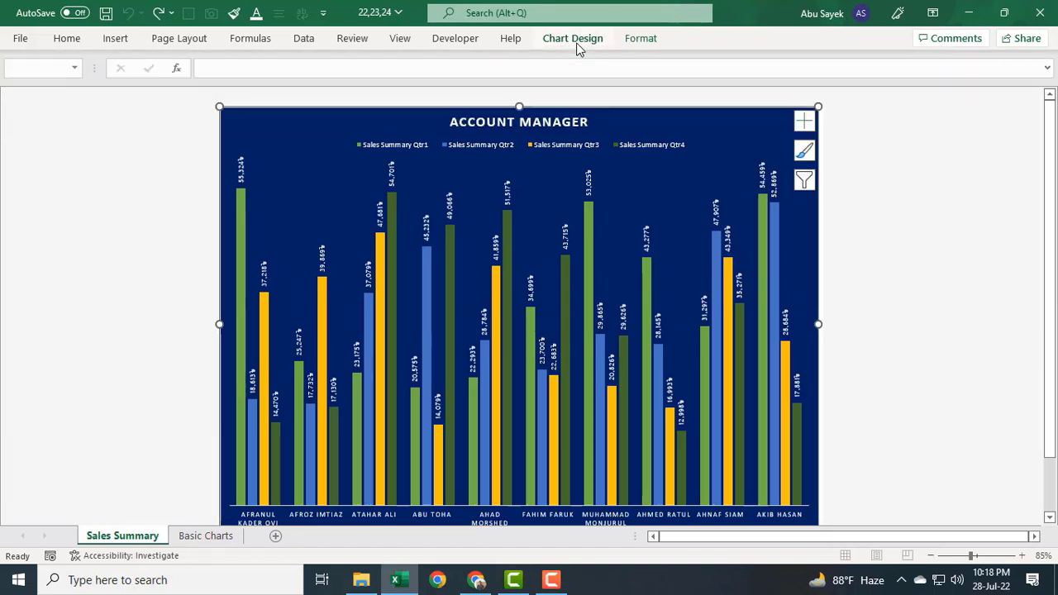
{"action": "left_click", "coordinate": [577, 45]}
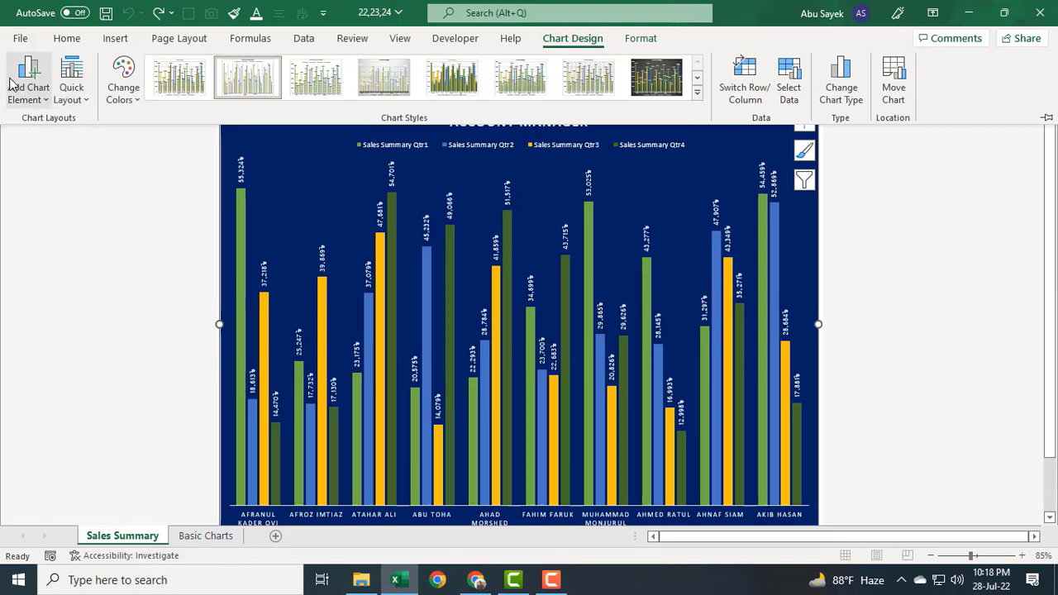
{"action": "left_click", "coordinate": [31, 98]}
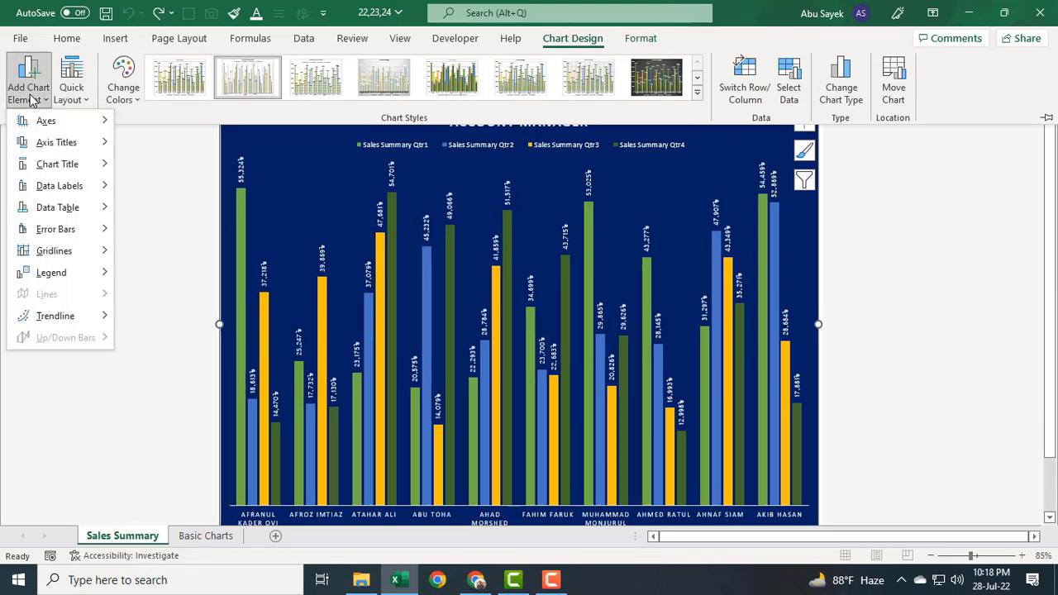
{"action": "mouse_move", "coordinate": [21, 143]}
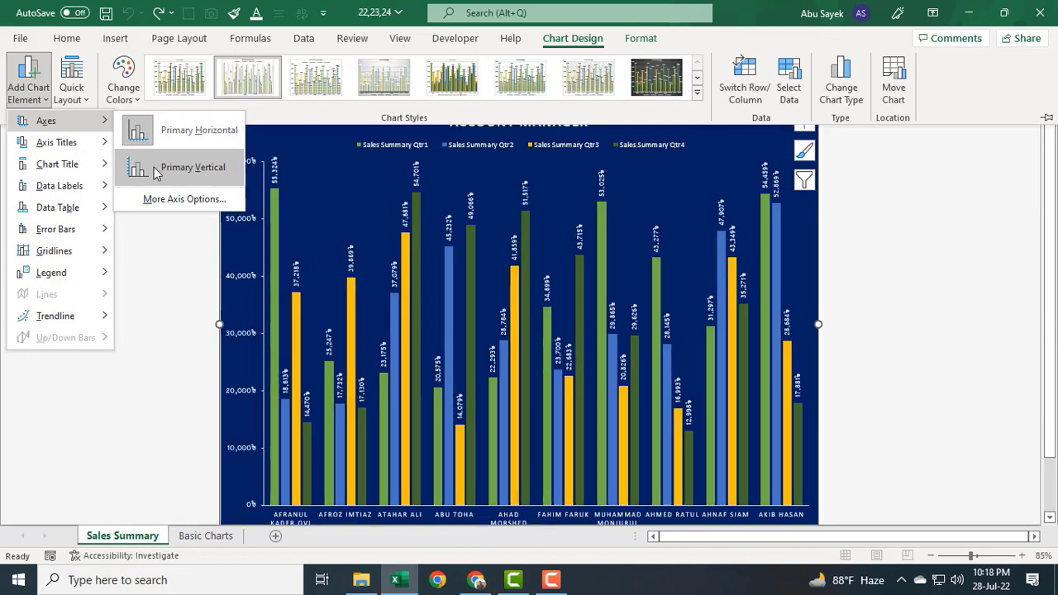
{"action": "left_click", "coordinate": [153, 172]}
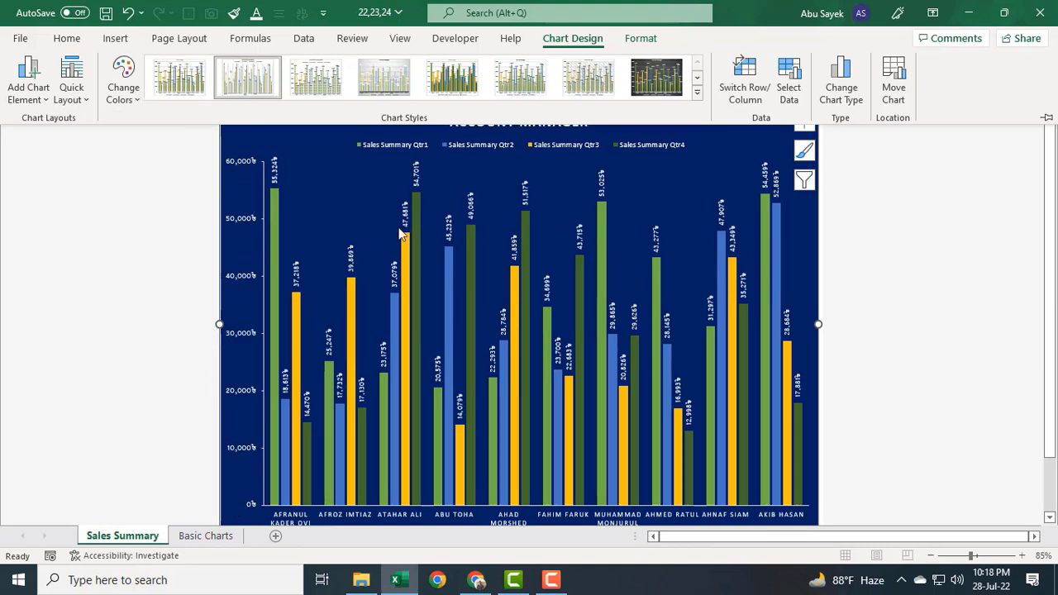
- Add a primary vertical axis title to the chart and set its text to SALES
{"action": "left_click", "coordinate": [37, 93]}
{"action": "mouse_move", "coordinate": [56, 145]}
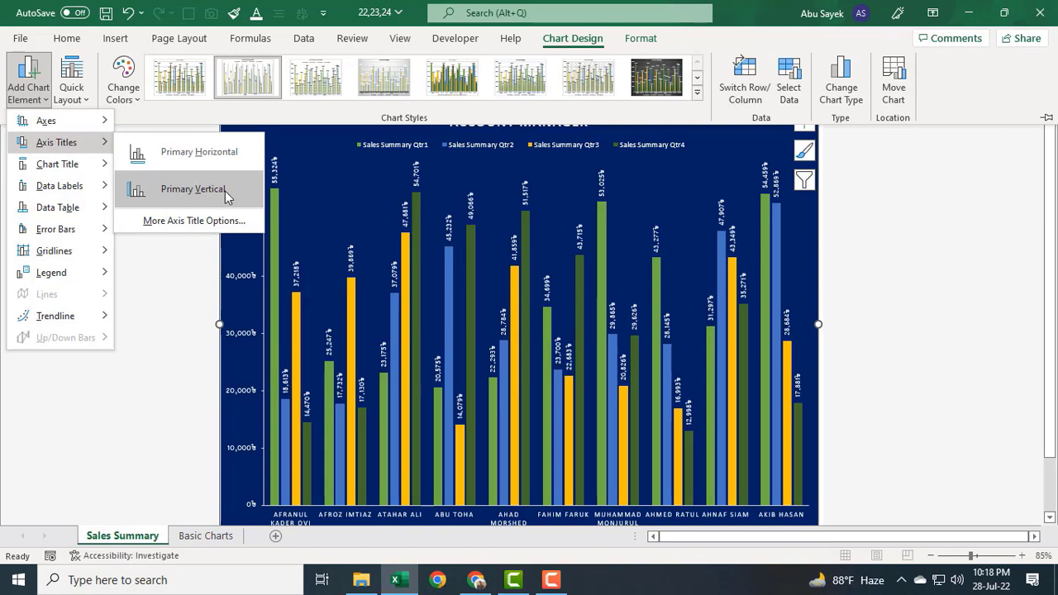
{"action": "left_click", "coordinate": [177, 191]}
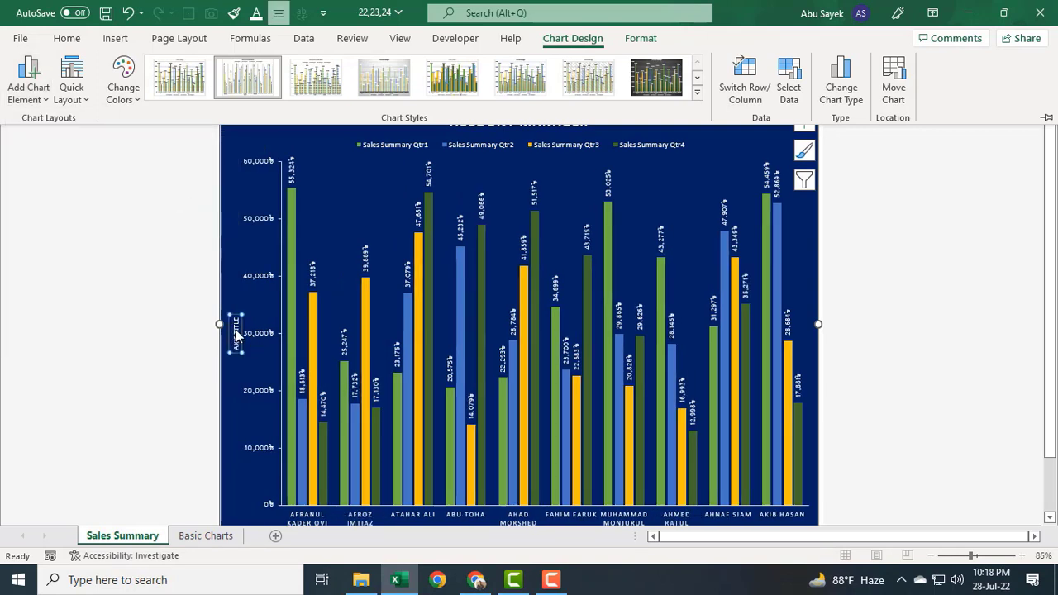
{"action": "left_click", "coordinate": [236, 333]}
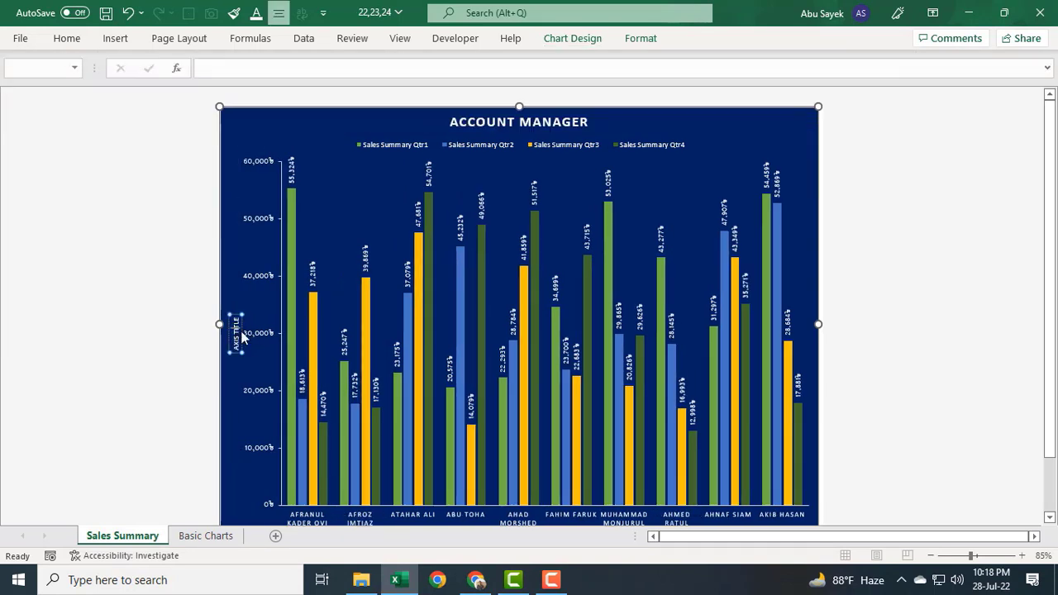
{"action": "double_click", "coordinate": [237, 328]}
{"action": "left_click_drag", "start_coordinate": [236, 319], "coordinate": [243, 349]}
{"action": "type", "text": "Sa"}
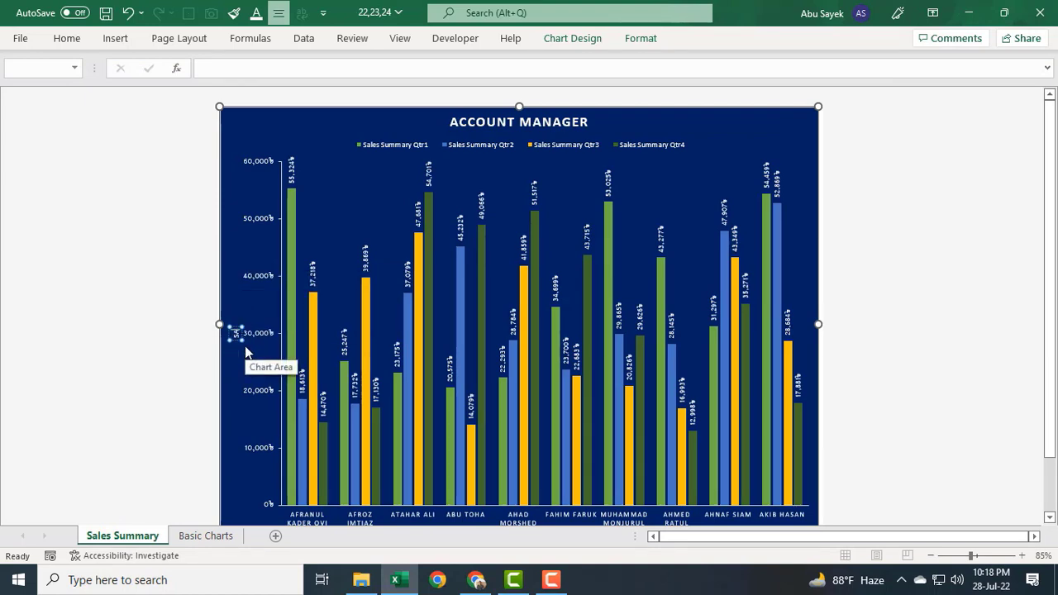
{"action": "key", "text": "BackSpace"}
{"action": "type", "text": "ALES"}
{"action": "left_click", "coordinate": [232, 388]}
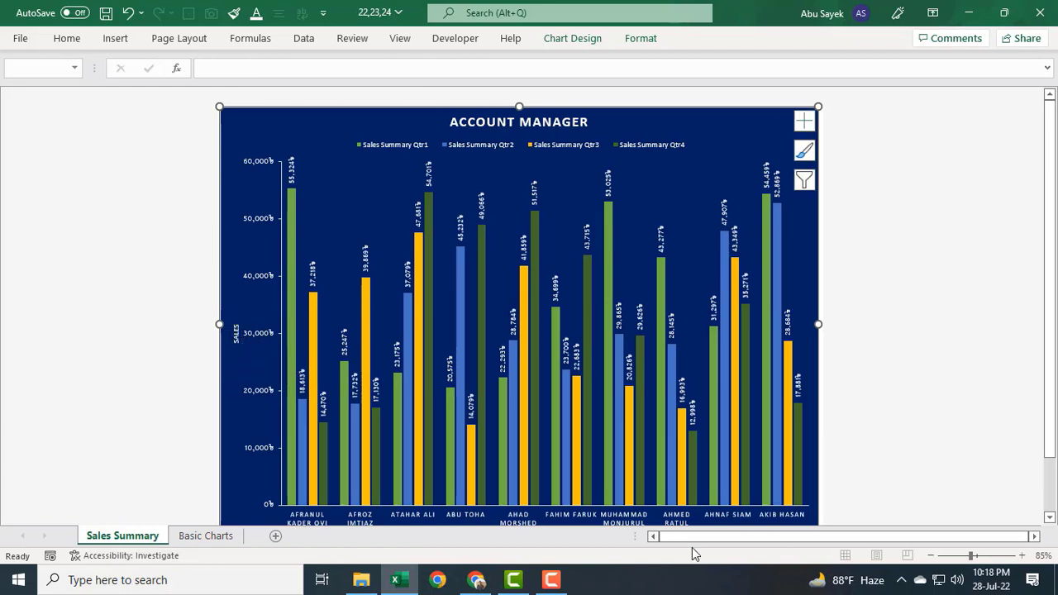
- Add a primary horizontal axis title beneath the category names of the chart
{"action": "scroll", "coordinate": [512, 446], "scroll_direction": "down", "scroll_amount": 1}
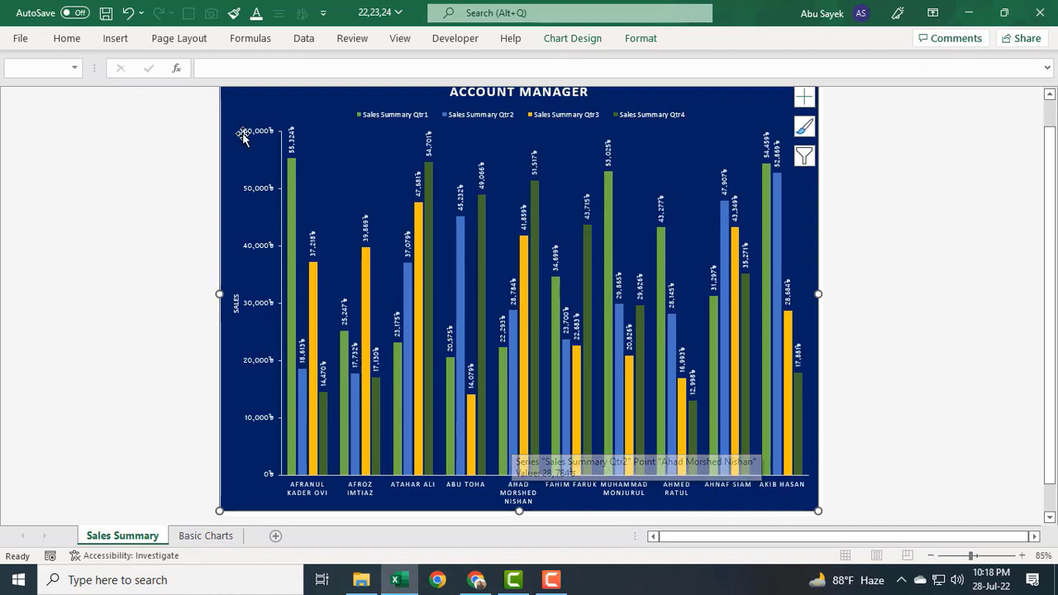
{"action": "left_click", "coordinate": [572, 38]}
{"action": "left_click", "coordinate": [28, 83]}
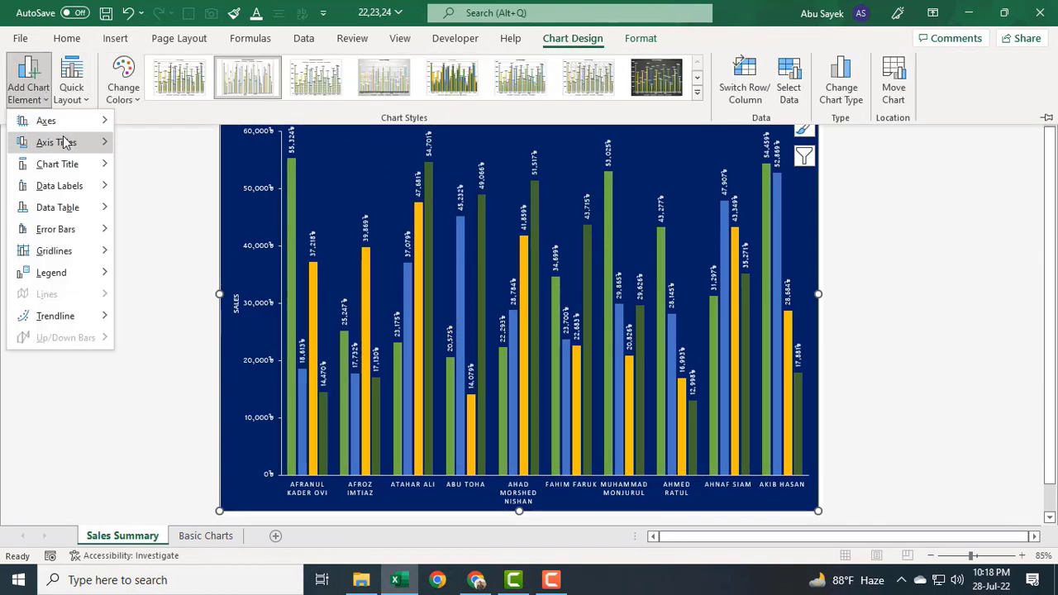
{"action": "mouse_move", "coordinate": [95, 147]}
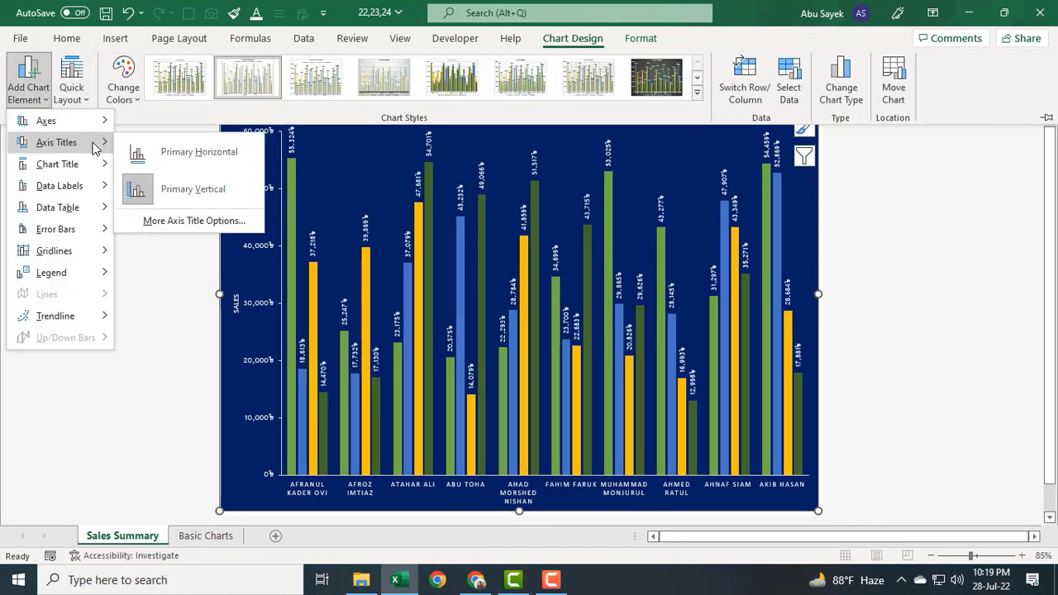
{"action": "left_click", "coordinate": [210, 157]}
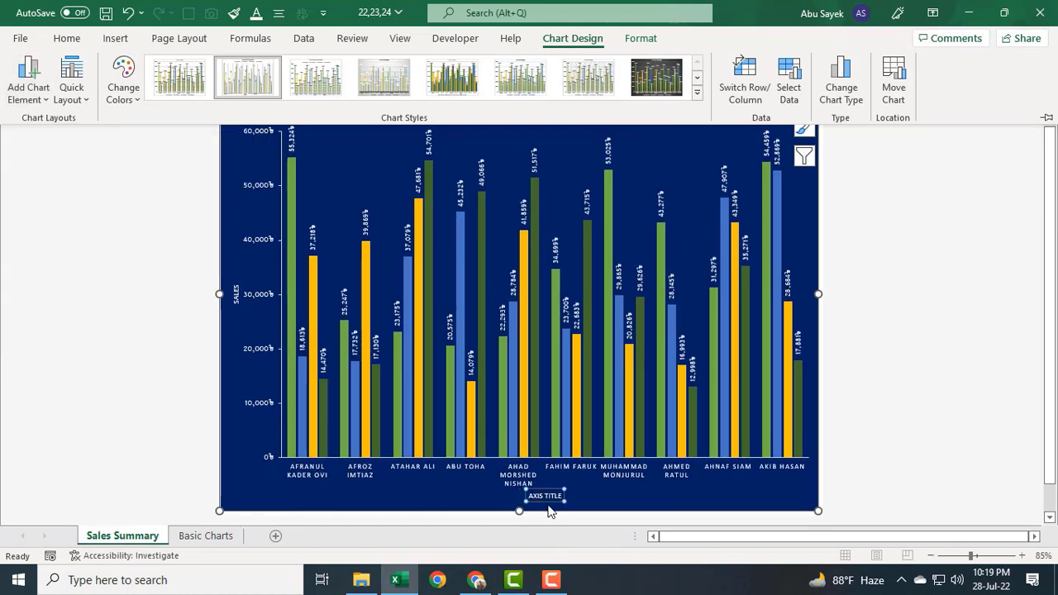
{"action": "left_click", "coordinate": [539, 496]}
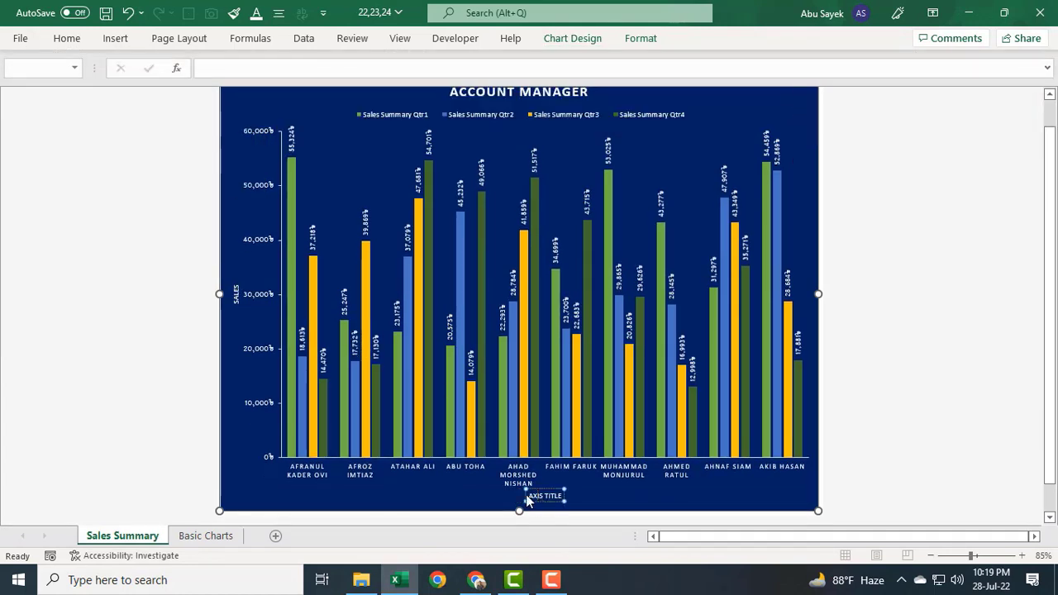
{"action": "left_click_drag", "start_coordinate": [527, 500], "coordinate": [549, 499]}
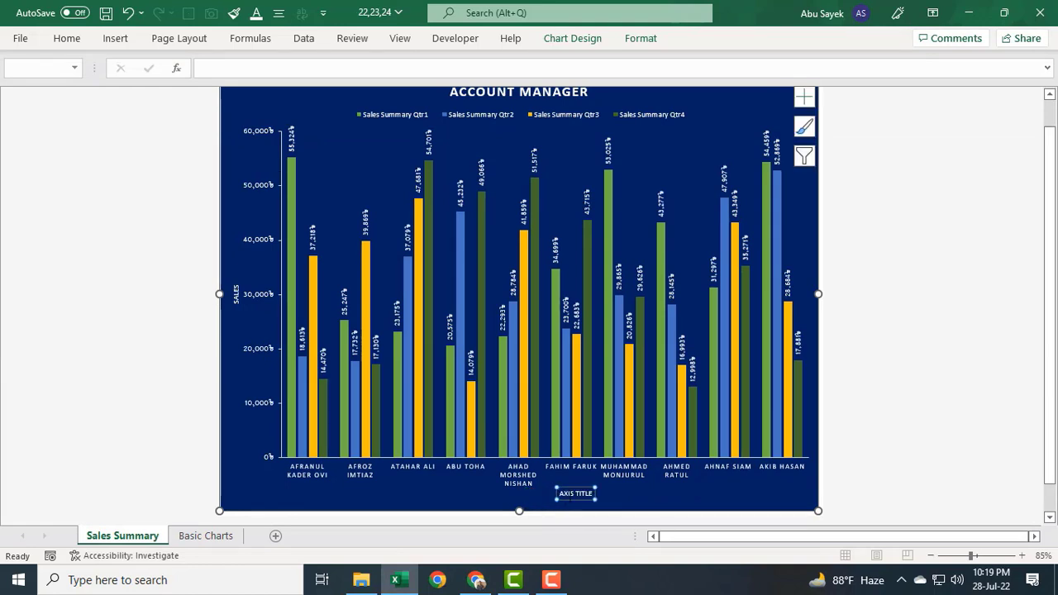
- Replace the horizontal axis title's placeholder text with MANAGERS NAME
{"action": "double_click", "coordinate": [570, 494]}
{"action": "left_click", "coordinate": [562, 494]}
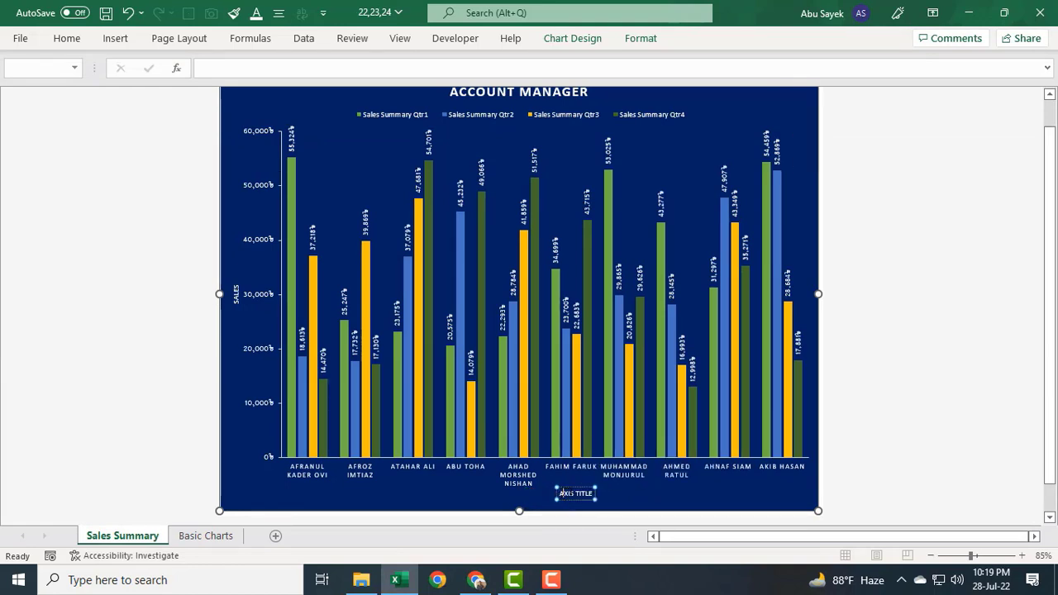
{"action": "left_click_drag", "start_coordinate": [563, 494], "coordinate": [595, 496]}
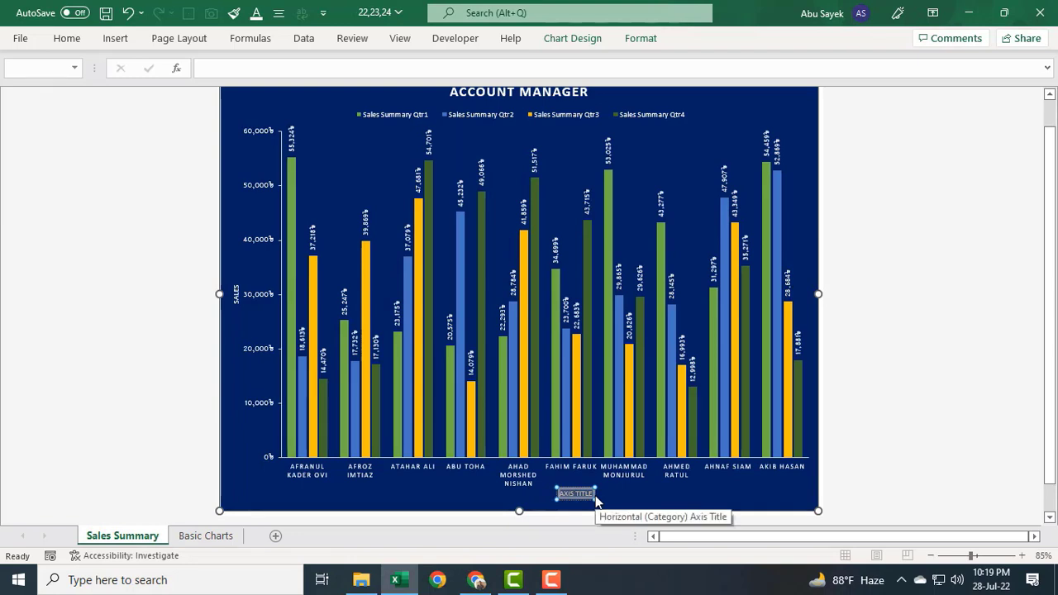
{"action": "type", "text": "MANAGER"}
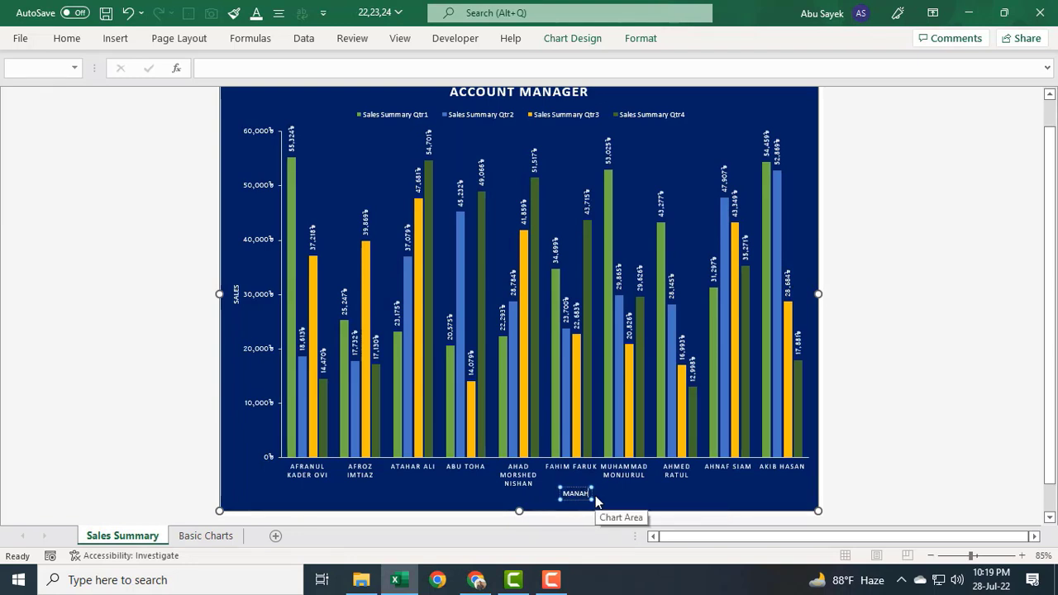
{"action": "key", "text": "BackSpace"}
{"action": "key", "text": "BackSpace"}
{"action": "key", "text": "BackSpace"}
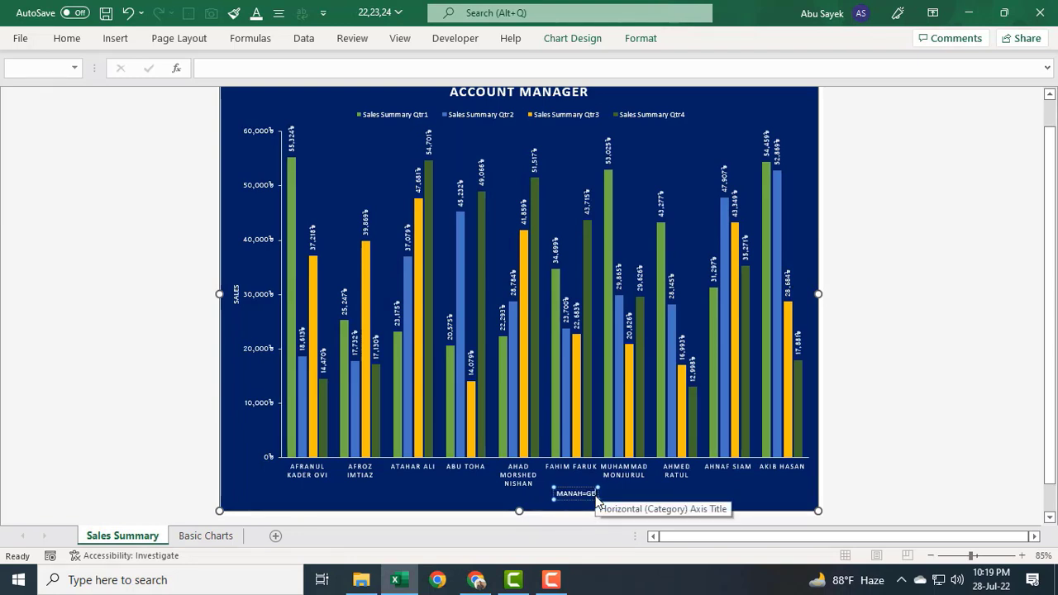
{"action": "type", "text": "GER"}
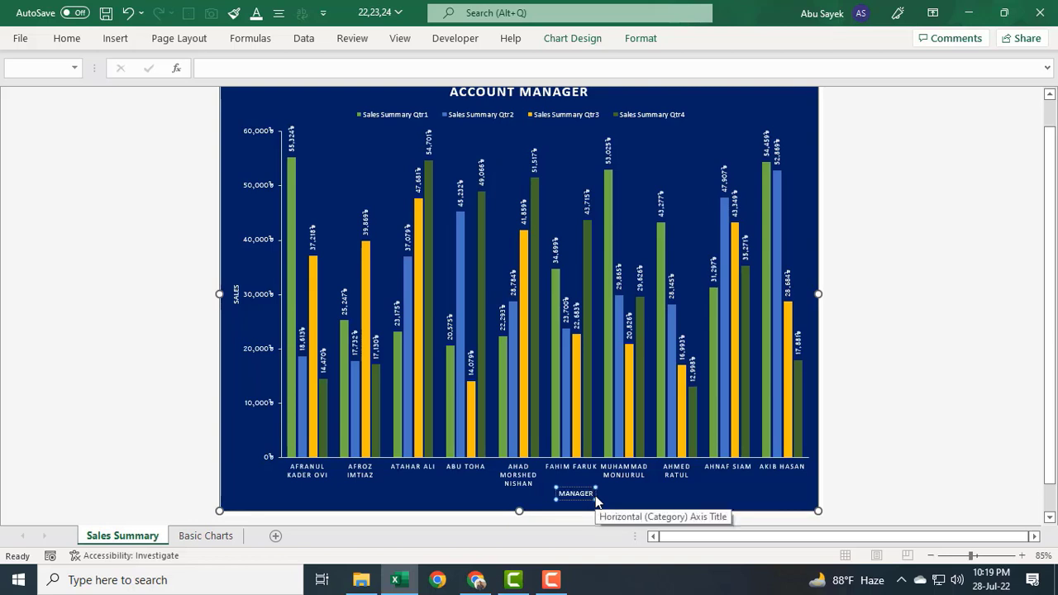
{"action": "type", "text": "S NAME"}
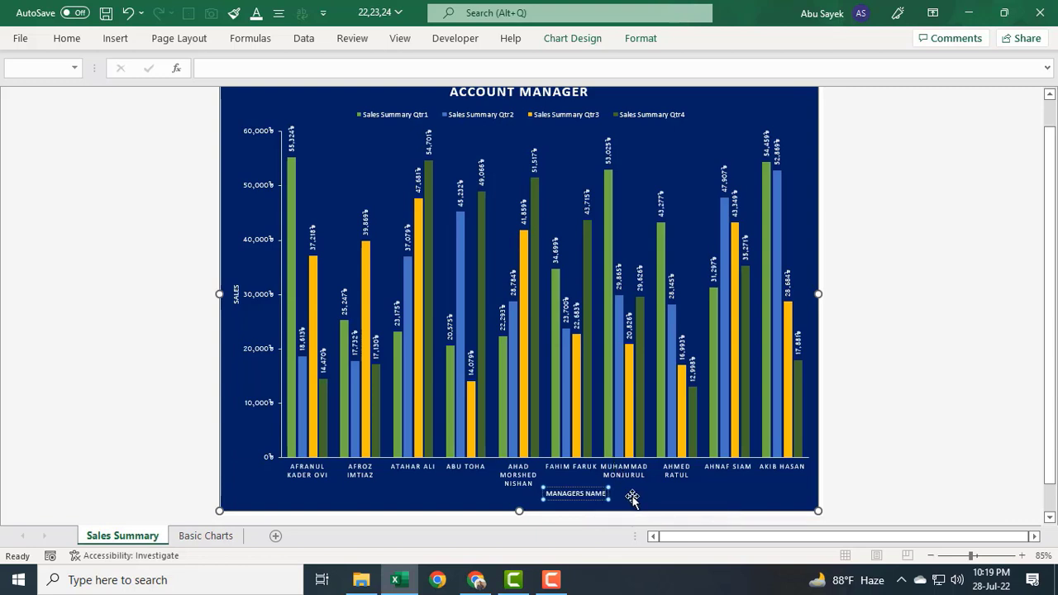
{"action": "left_click", "coordinate": [632, 506]}
- Move the horizontal axis title to about the center of the chart's lower edge
{"action": "left_click_drag", "start_coordinate": [573, 495], "coordinate": [587, 494]}
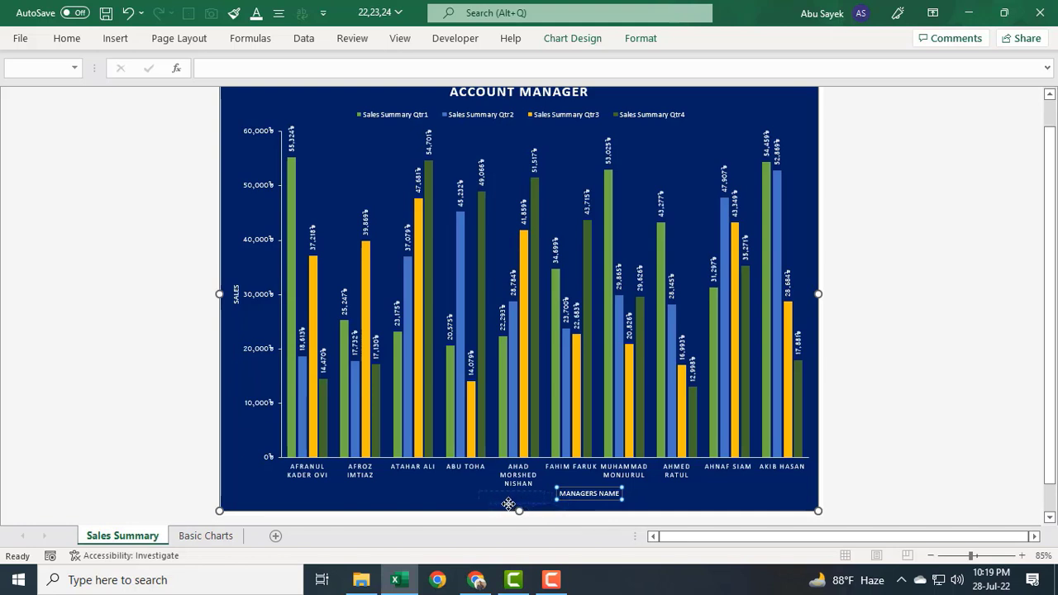
{"action": "left_click_drag", "start_coordinate": [535, 512], "coordinate": [534, 512]}
{"action": "left_click", "coordinate": [599, 507]}
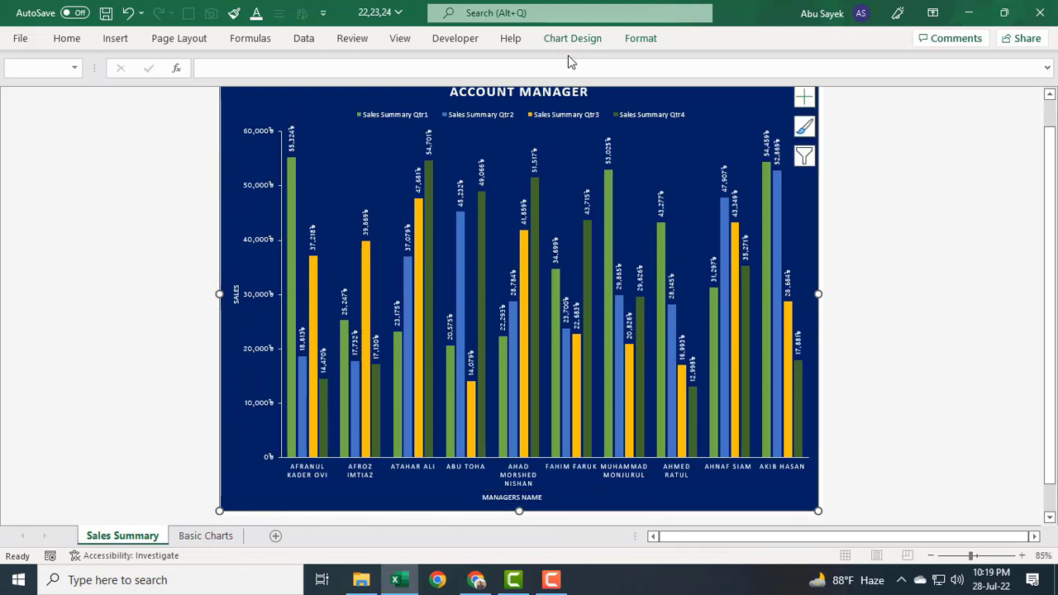
- Set the chart title position to Above Chart
{"action": "left_click", "coordinate": [550, 39]}
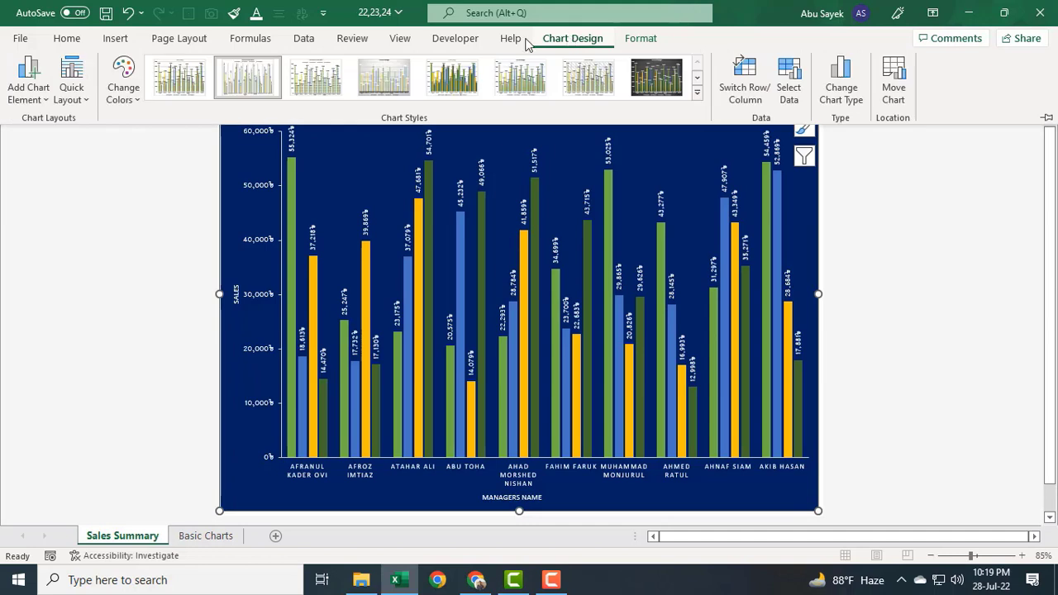
{"action": "left_click", "coordinate": [41, 97]}
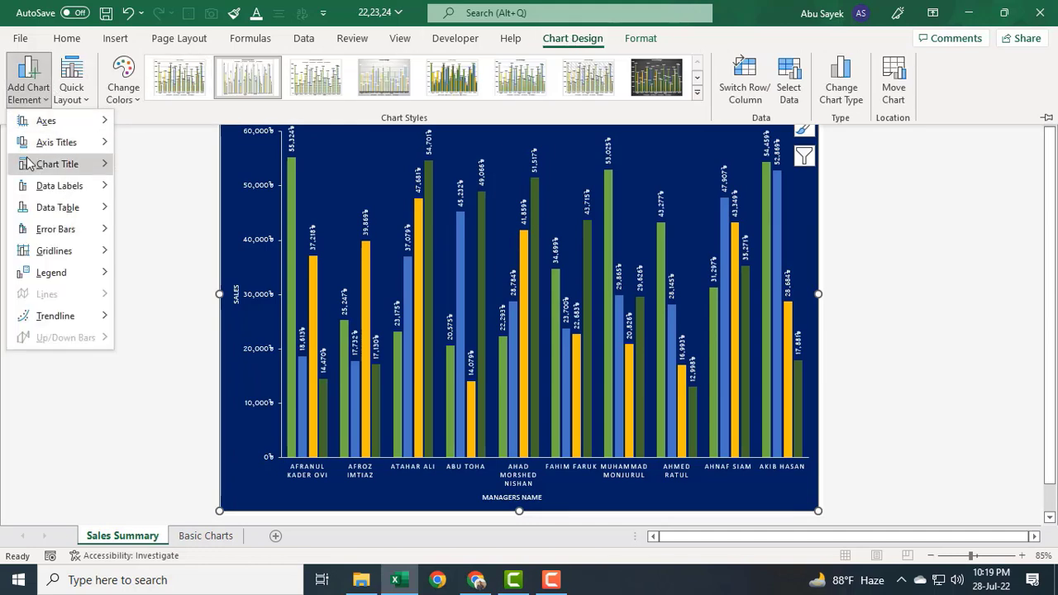
{"action": "mouse_move", "coordinate": [38, 165]}
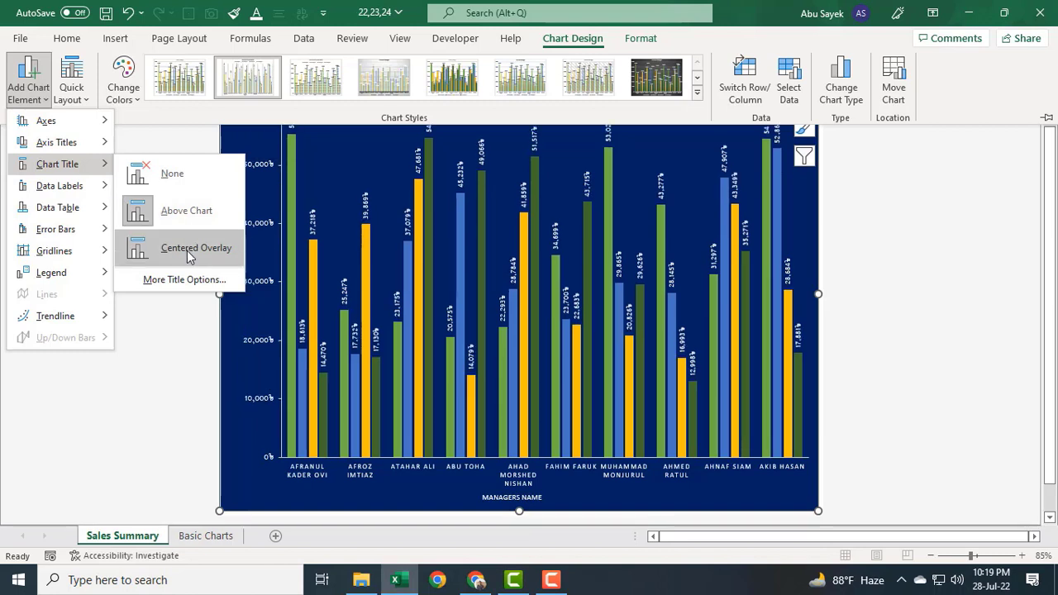
{"action": "left_click", "coordinate": [209, 217]}
{"action": "scroll", "coordinate": [453, 233], "scroll_direction": "up", "scroll_amount": 1}
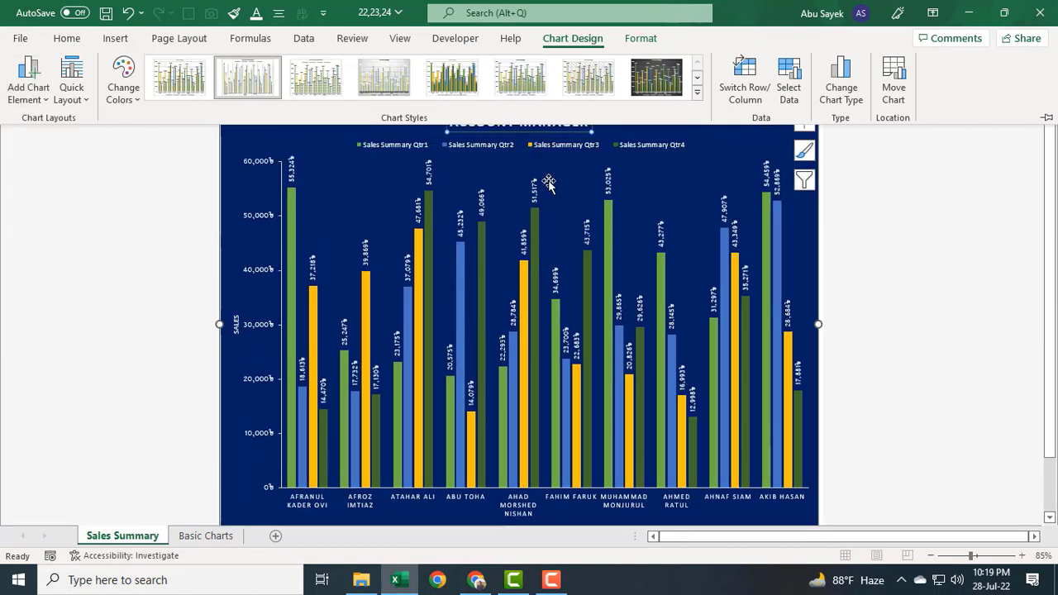
- Set the column chart's data labels to the Inside End position
{"action": "left_click", "coordinate": [706, 150]}
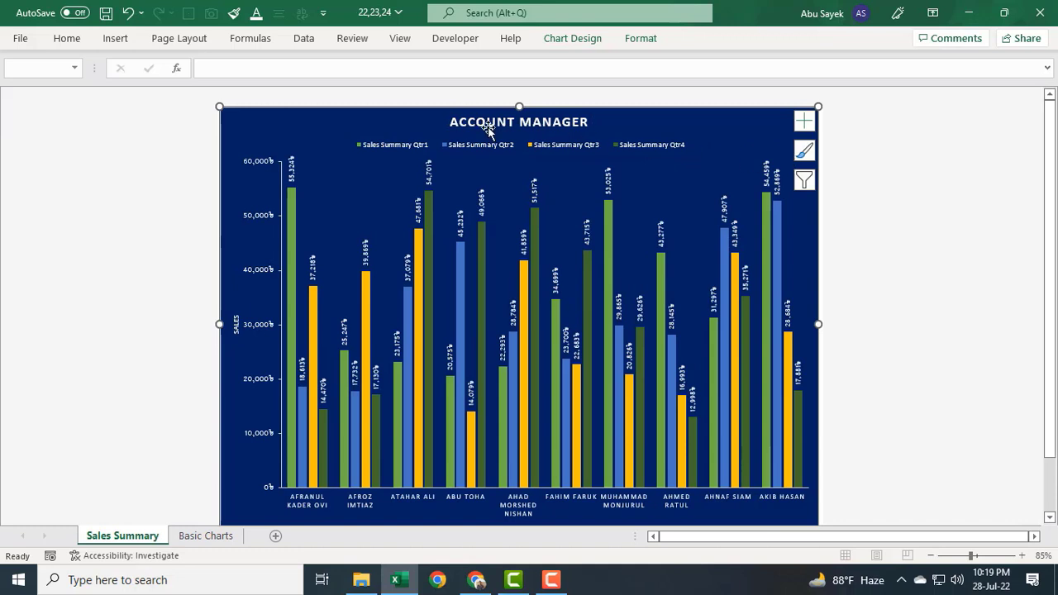
{"action": "left_click", "coordinate": [583, 41]}
{"action": "left_click", "coordinate": [25, 98]}
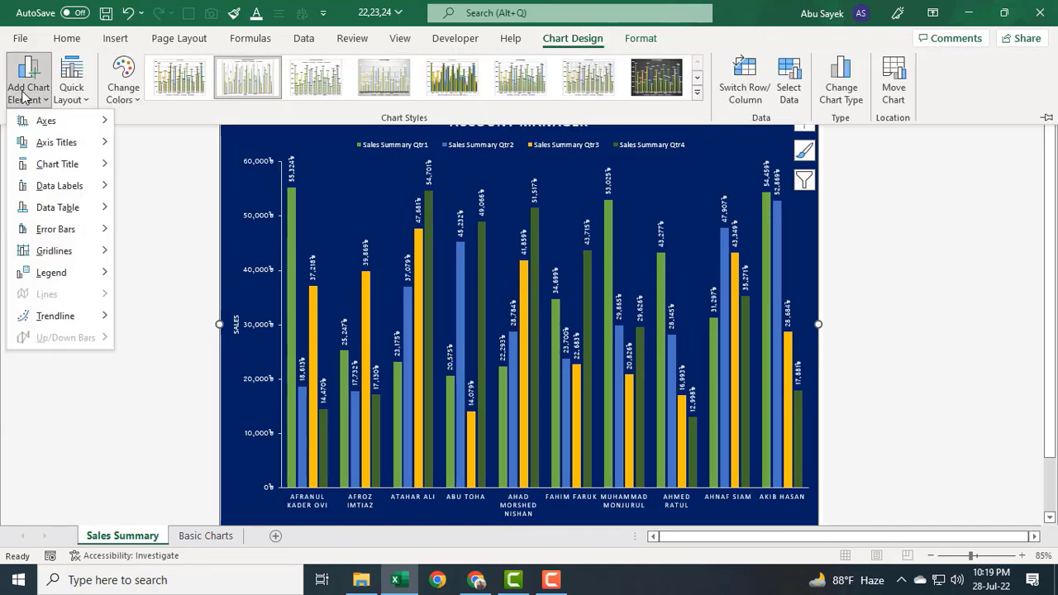
{"action": "mouse_move", "coordinate": [33, 188]}
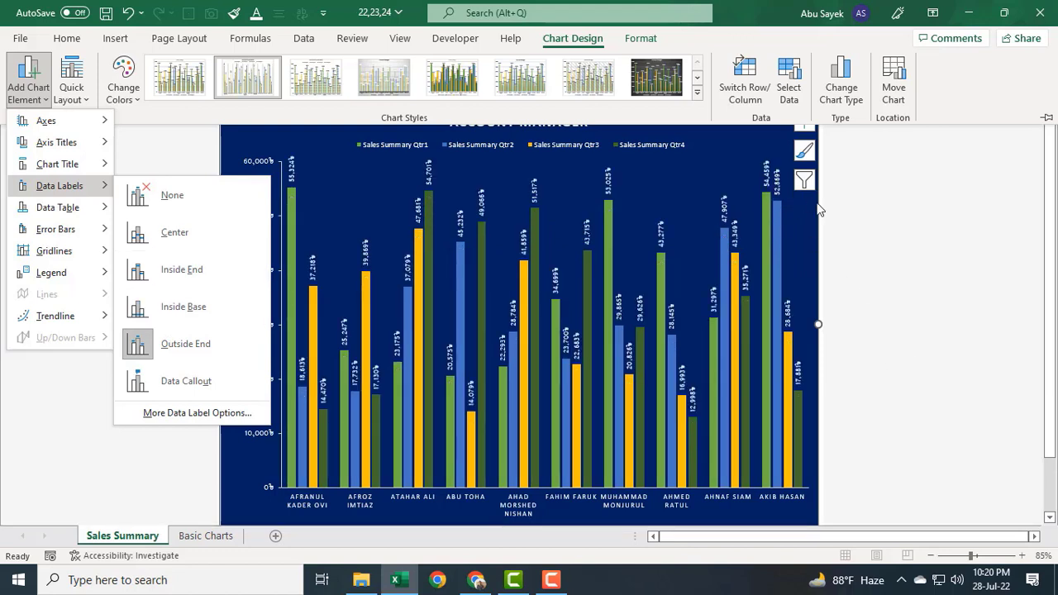
{"action": "left_click", "coordinate": [182, 271]}
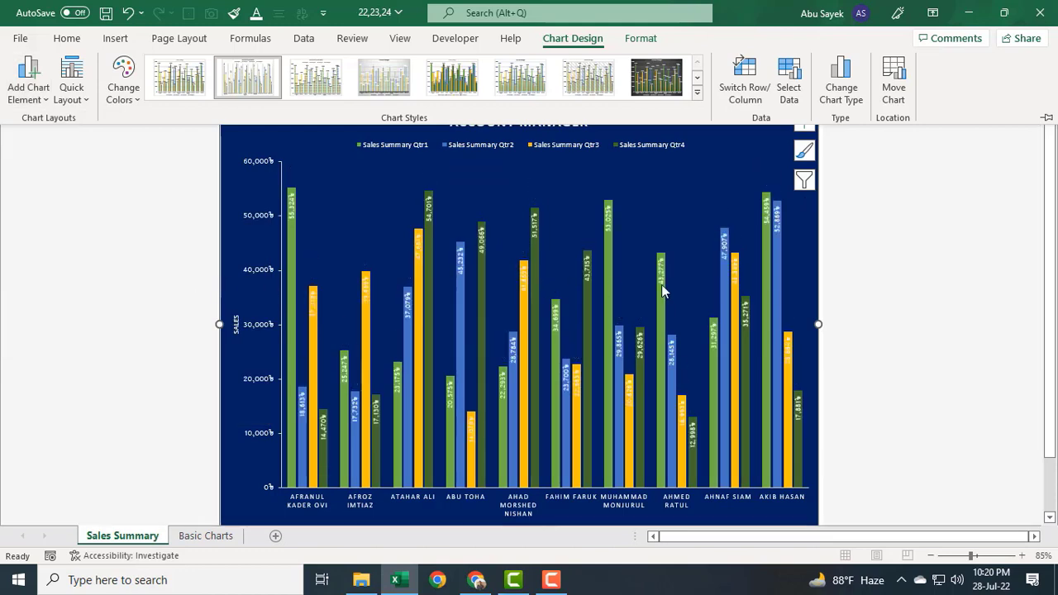
{"action": "left_click", "coordinate": [856, 298]}
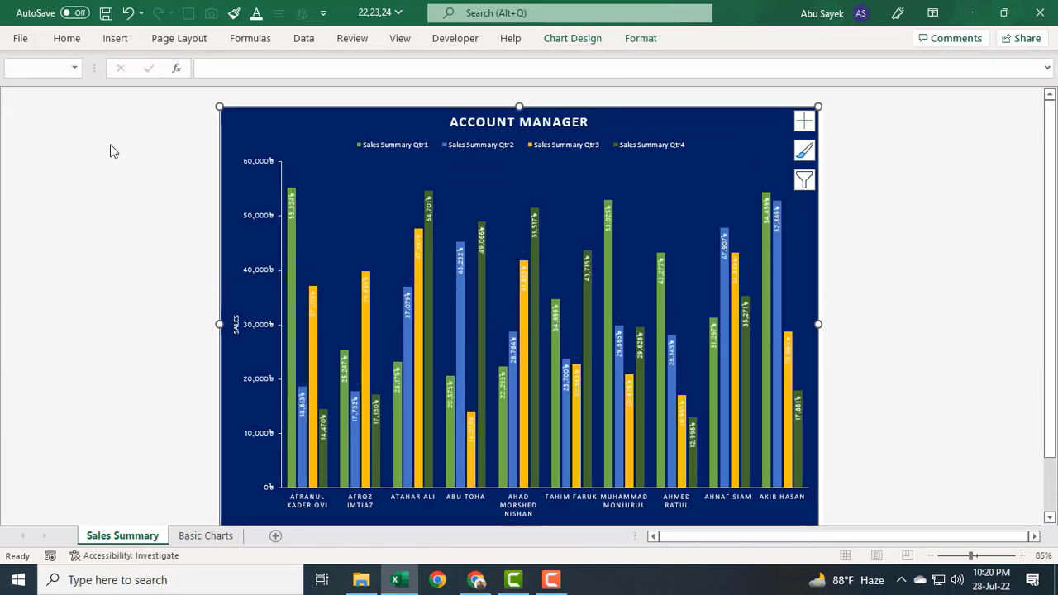
- Add an exponential trendline to the chart based on the Sales Summary Qtr3 series
{"action": "left_click", "coordinate": [582, 38]}
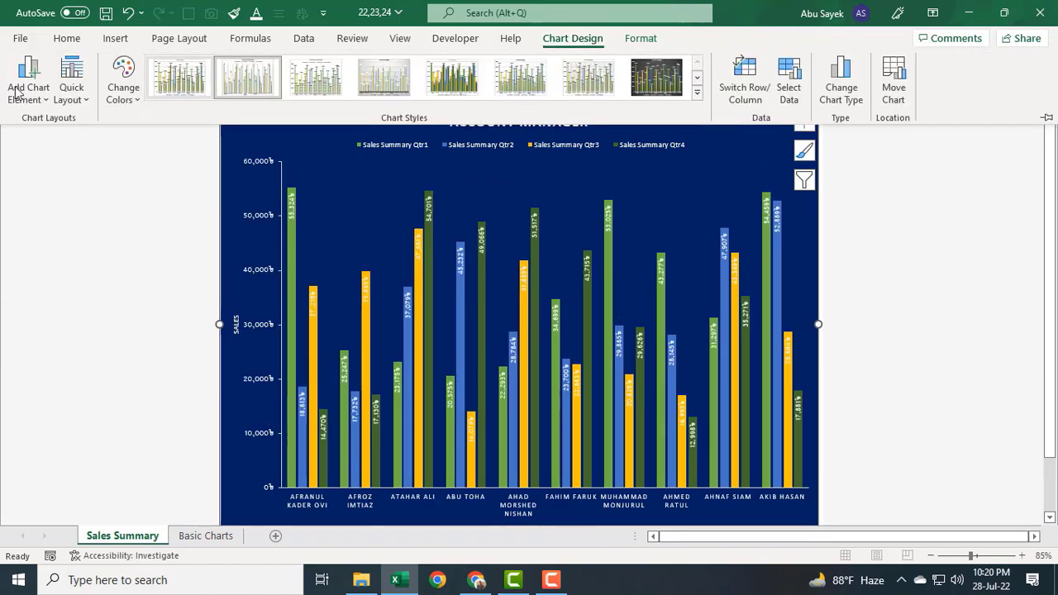
{"action": "left_click", "coordinate": [27, 91]}
{"action": "mouse_move", "coordinate": [51, 214]}
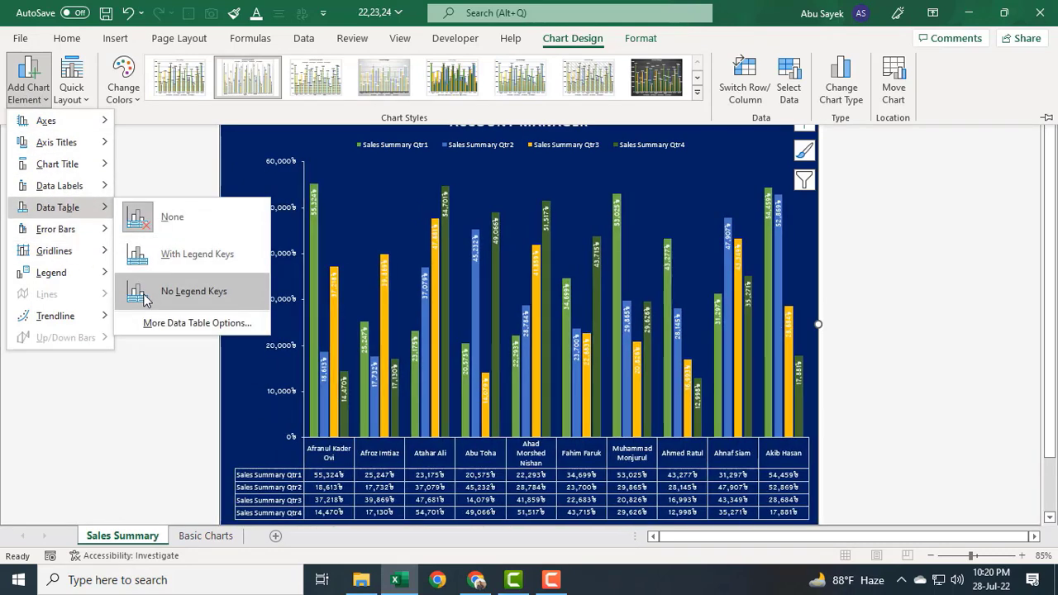
{"action": "mouse_move", "coordinate": [43, 260]}
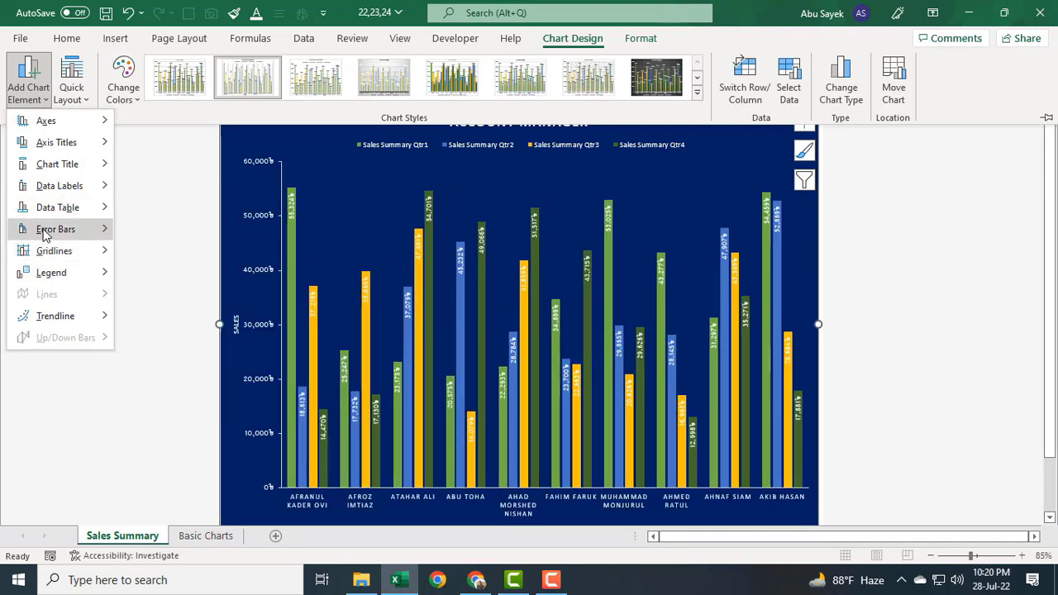
{"action": "mouse_move", "coordinate": [45, 235]}
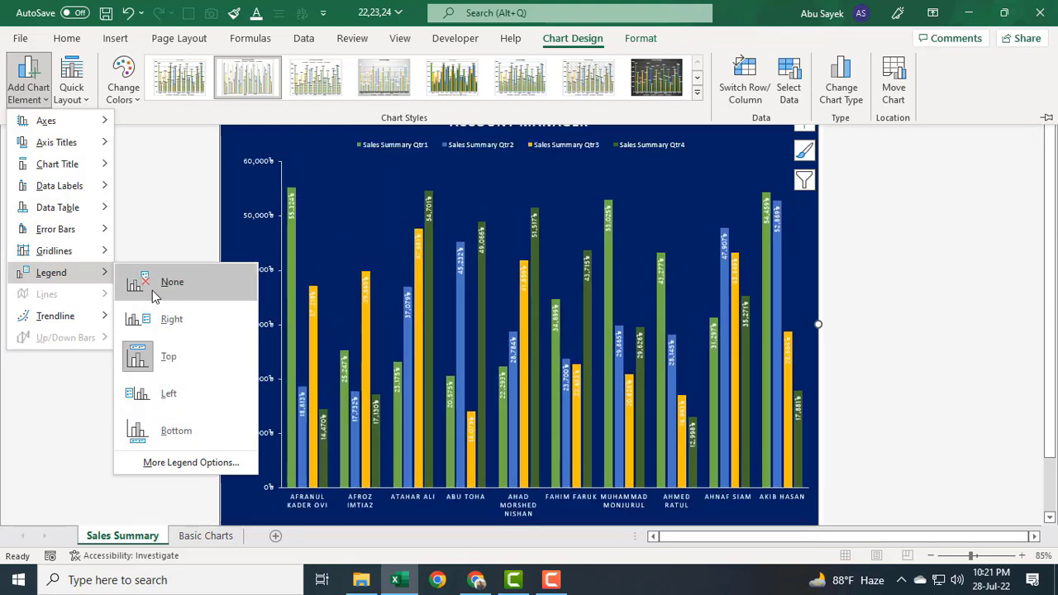
{"action": "mouse_move", "coordinate": [57, 324]}
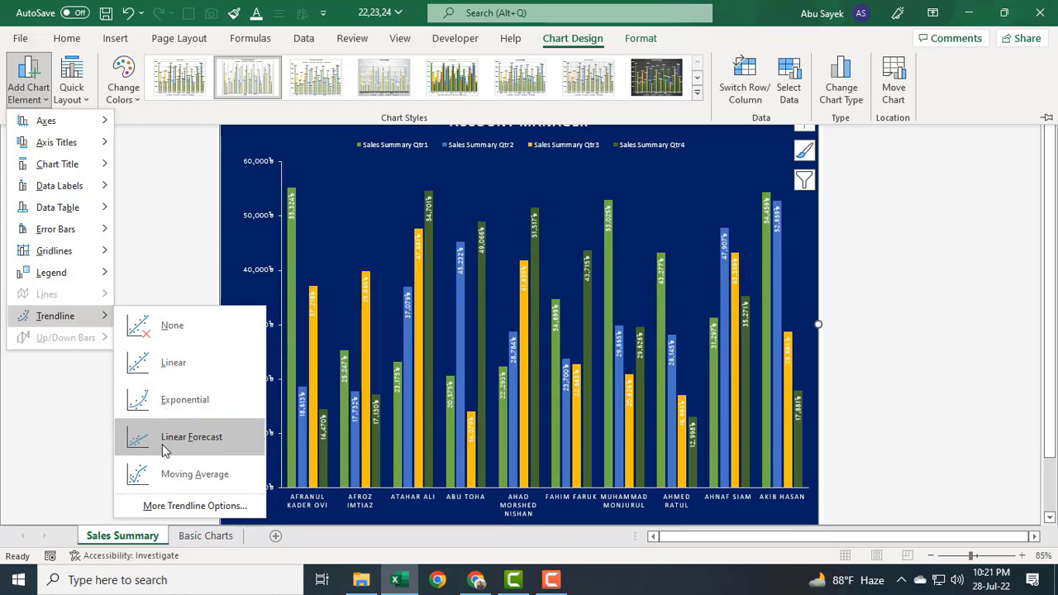
{"action": "left_click", "coordinate": [165, 400]}
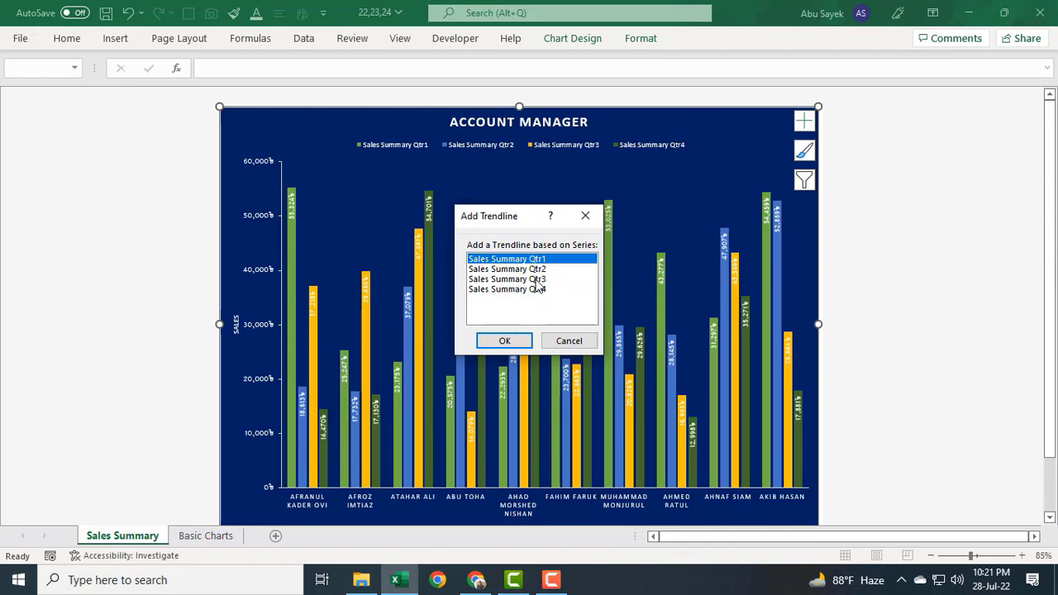
{"action": "left_click", "coordinate": [534, 282]}
{"action": "left_click", "coordinate": [504, 341]}
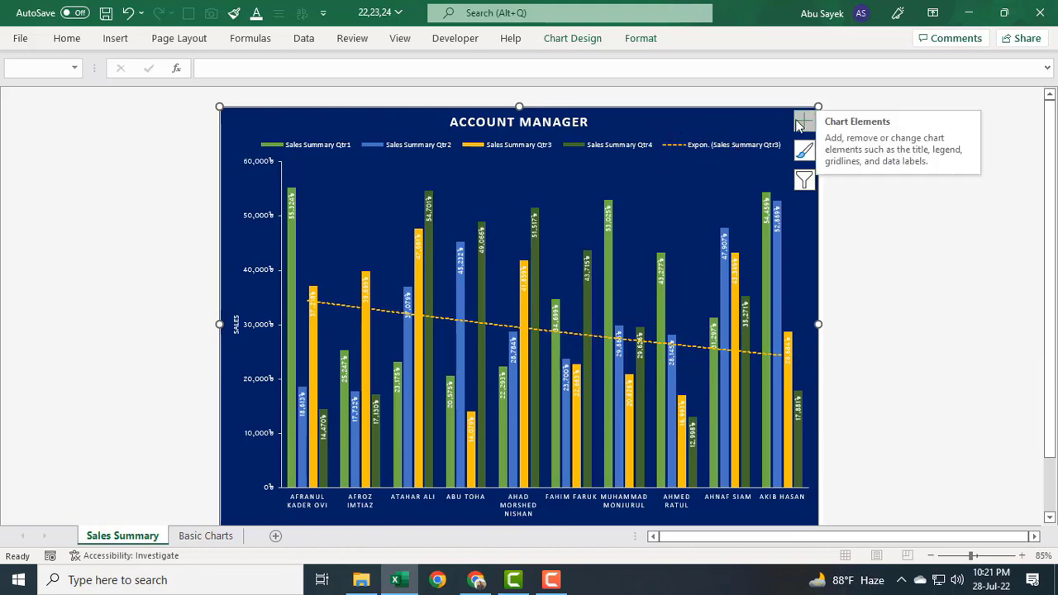
- Examine the chart's element checklist, style gallery and color palettes
{"action": "left_click", "coordinate": [572, 38]}
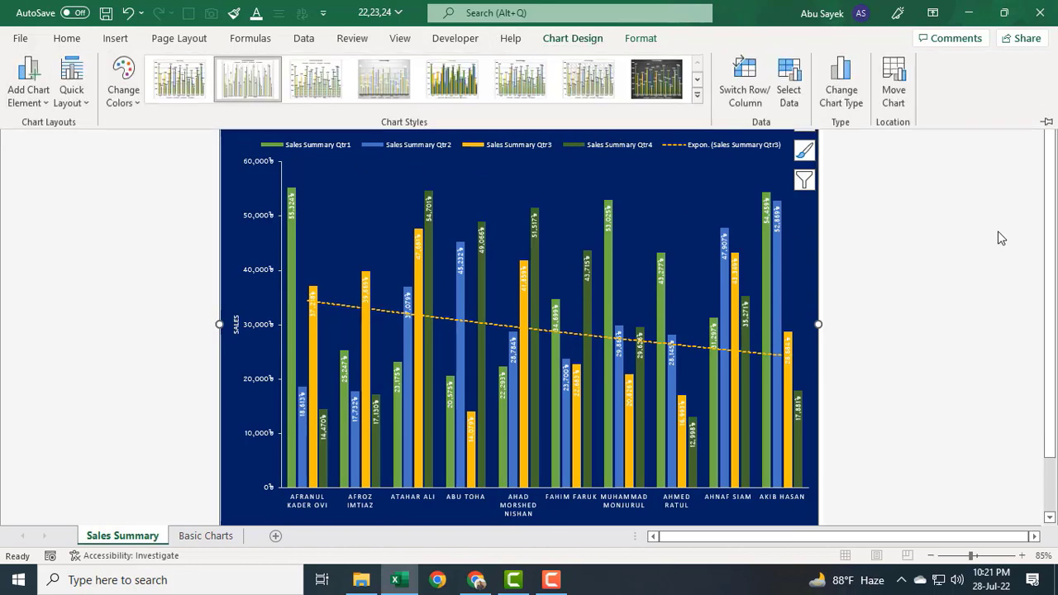
{"action": "left_click", "coordinate": [805, 122]}
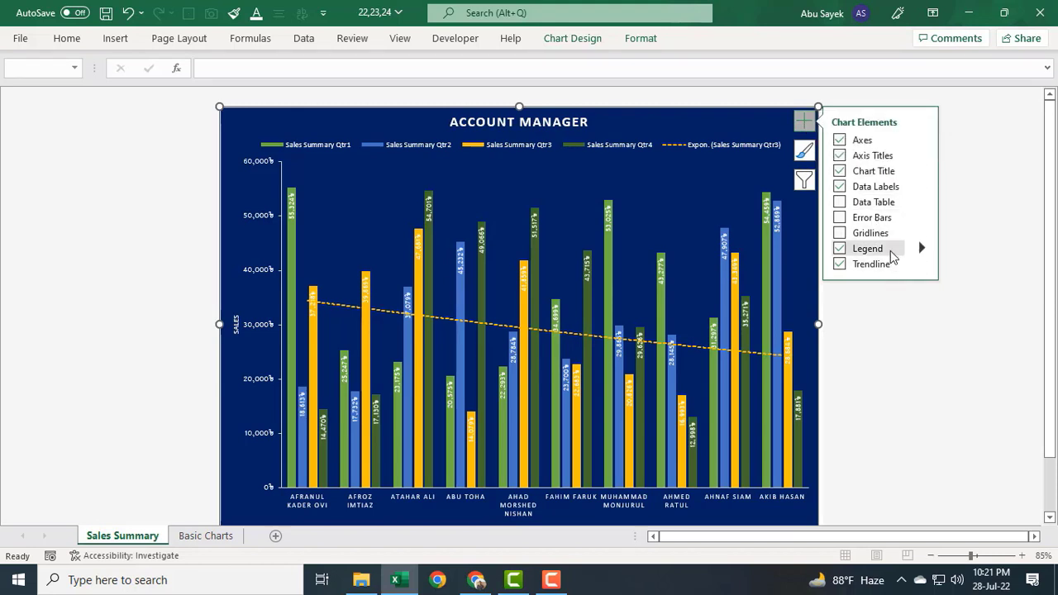
{"action": "left_click", "coordinate": [839, 236]}
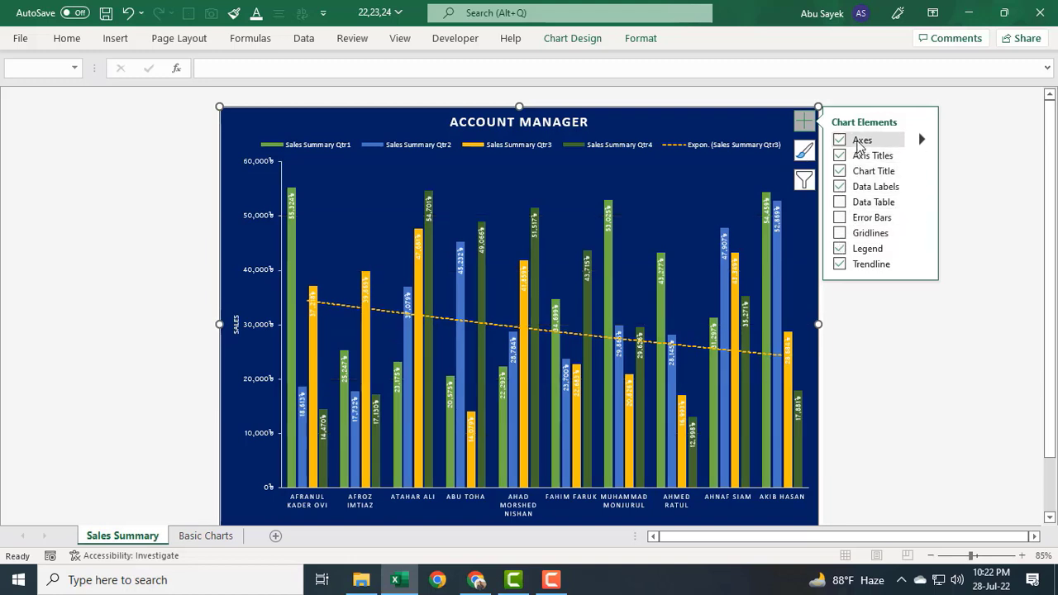
{"action": "left_click", "coordinate": [802, 148]}
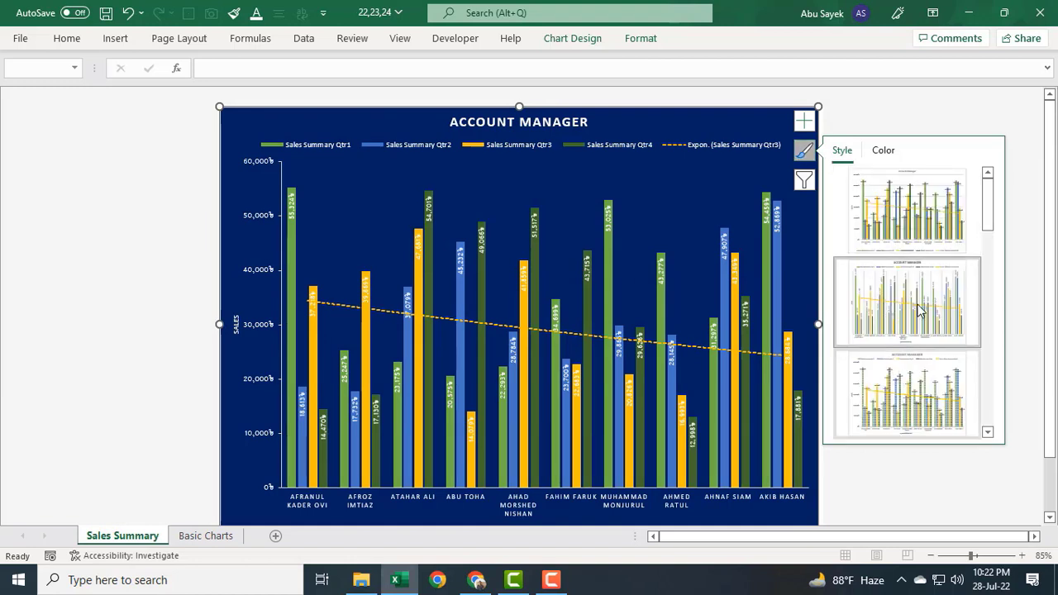
{"action": "left_click", "coordinate": [884, 153]}
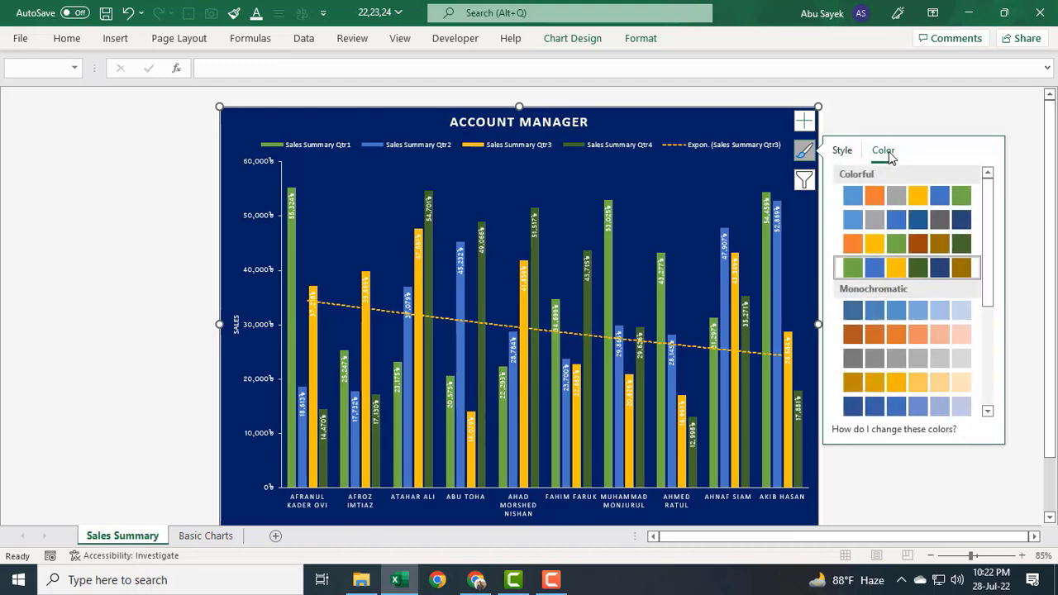
{"action": "left_click", "coordinate": [874, 120]}
{"action": "left_click", "coordinate": [796, 124]}
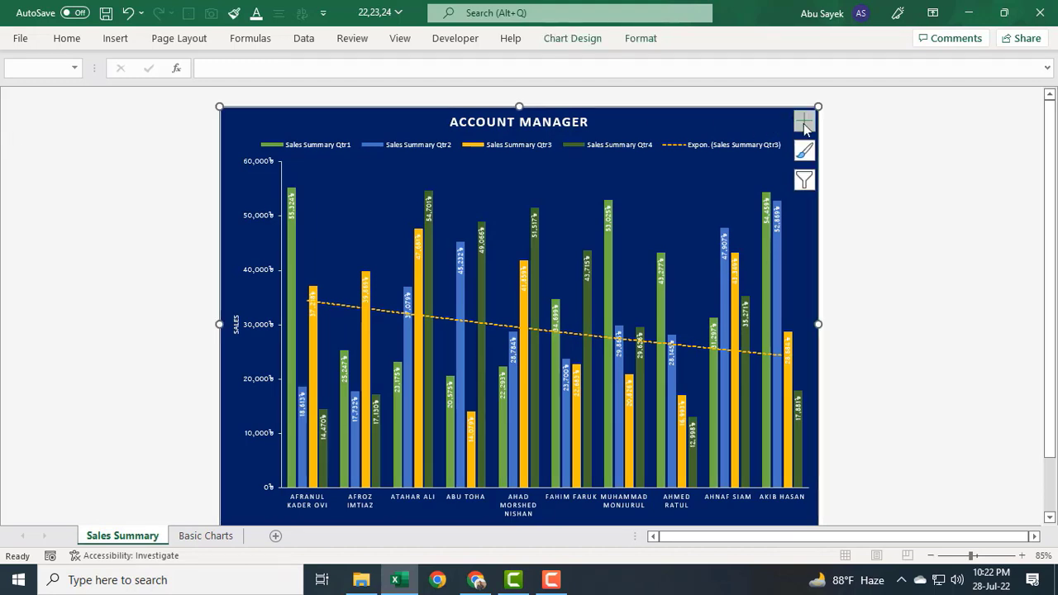
- Filter the Sales Summary Qtr1, Qtr2 and Qtr3 series out of the chart one after another, applying each change
{"action": "left_click", "coordinate": [805, 181]}
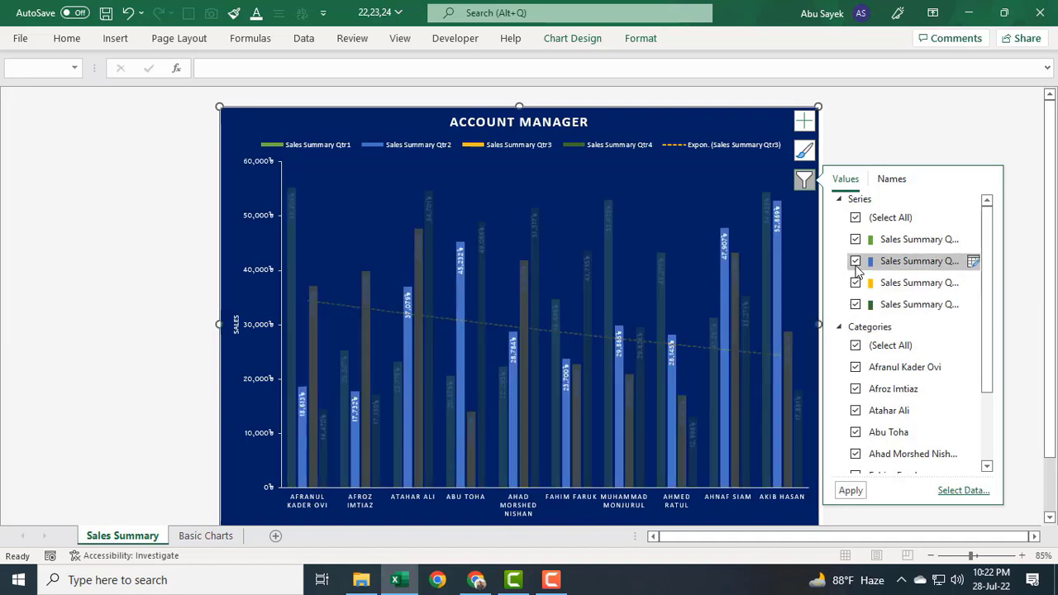
{"action": "left_click", "coordinate": [856, 241]}
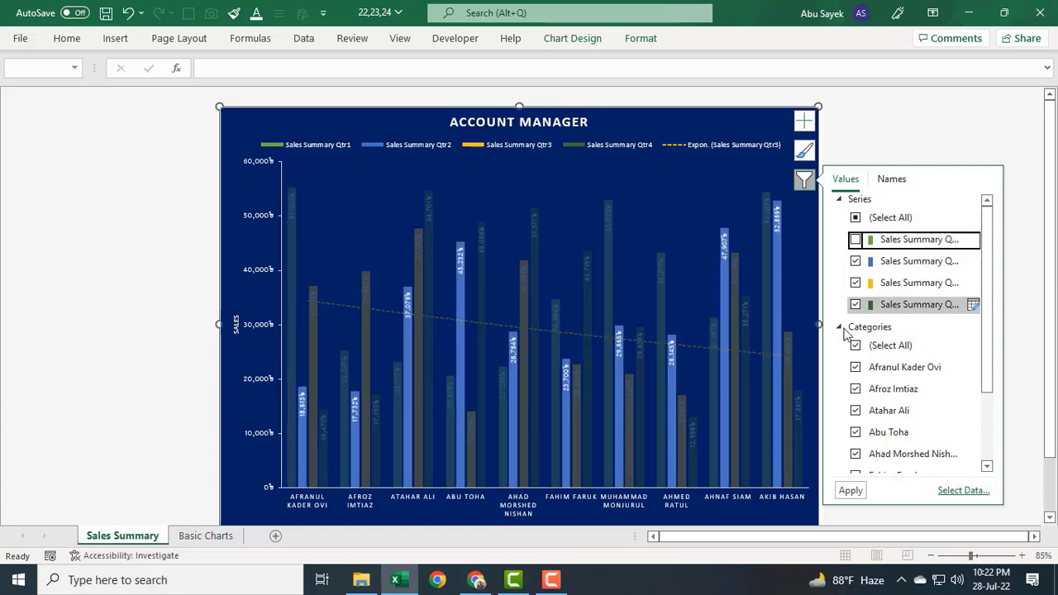
{"action": "left_click", "coordinate": [850, 493]}
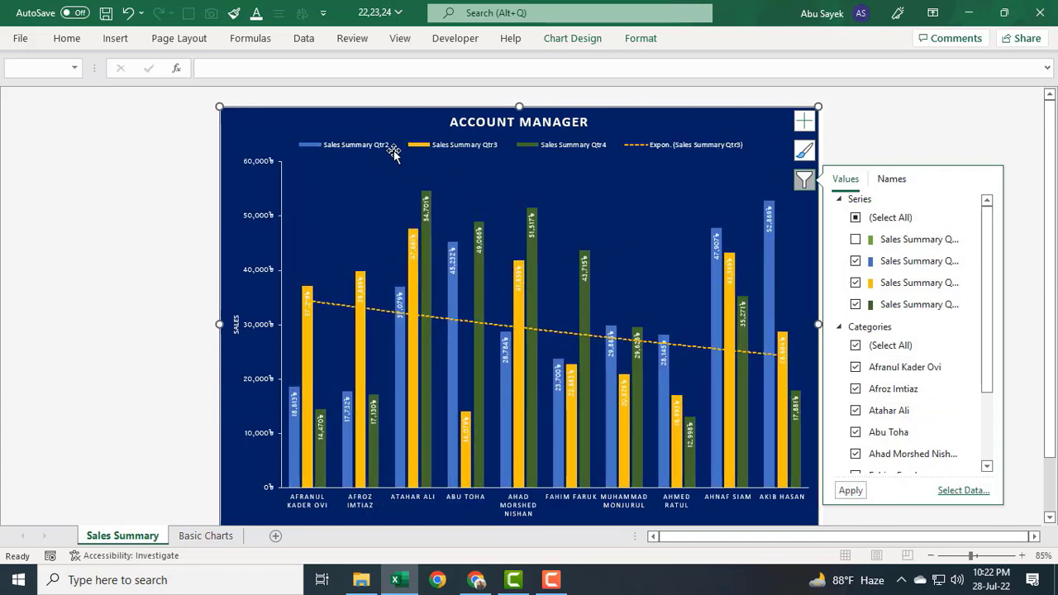
{"action": "left_click", "coordinate": [855, 261]}
{"action": "left_click", "coordinate": [850, 491]}
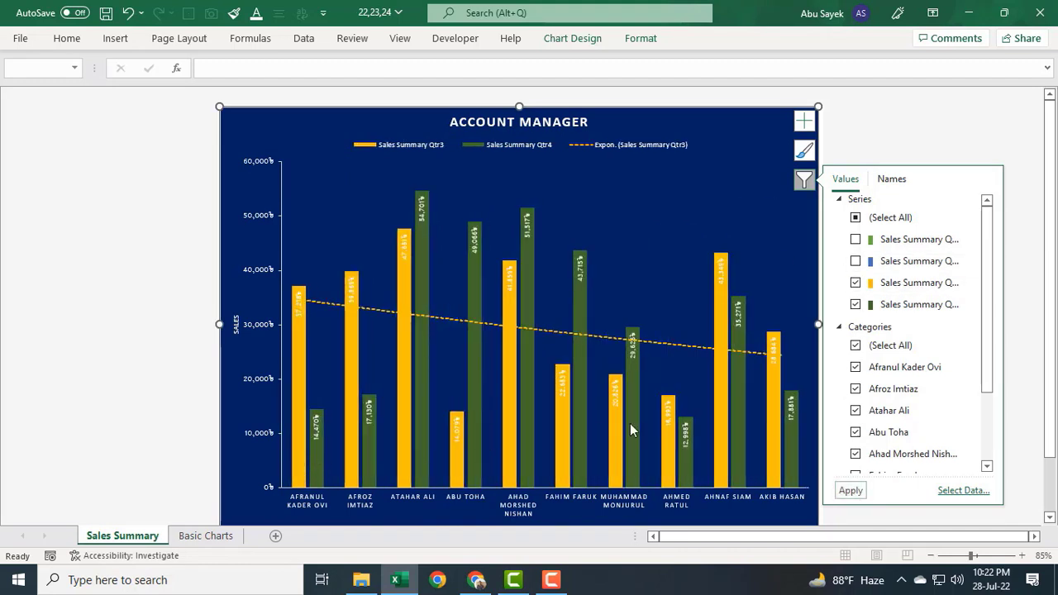
{"action": "left_click", "coordinate": [855, 283]}
{"action": "left_click", "coordinate": [849, 491]}
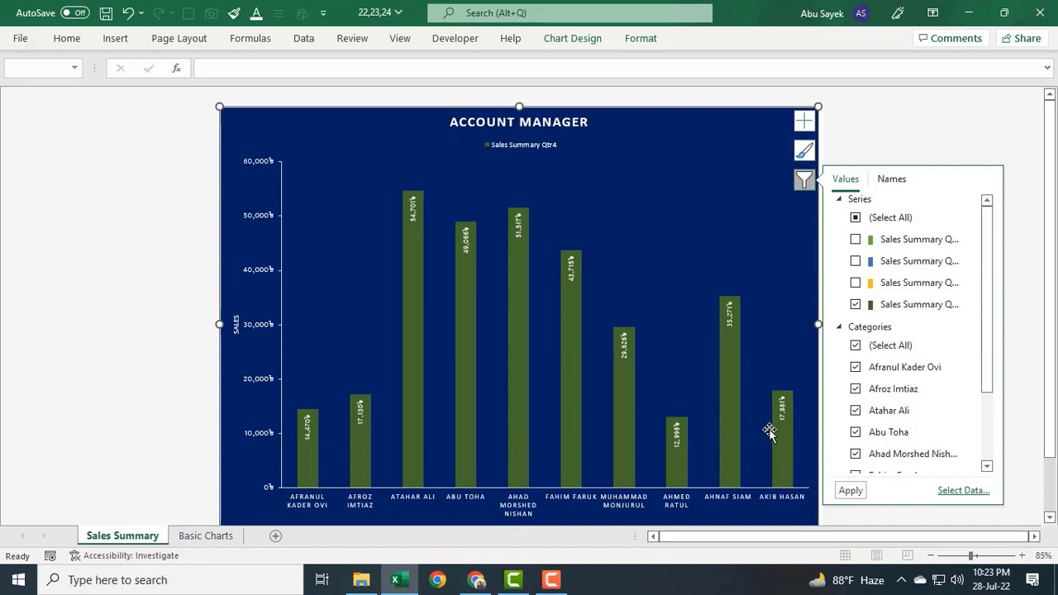
- Include the Sales Summary Qtr3, Qtr2 and Qtr1 series in the chart filter again
{"action": "left_click", "coordinate": [856, 282]}
{"action": "left_click", "coordinate": [856, 262]}
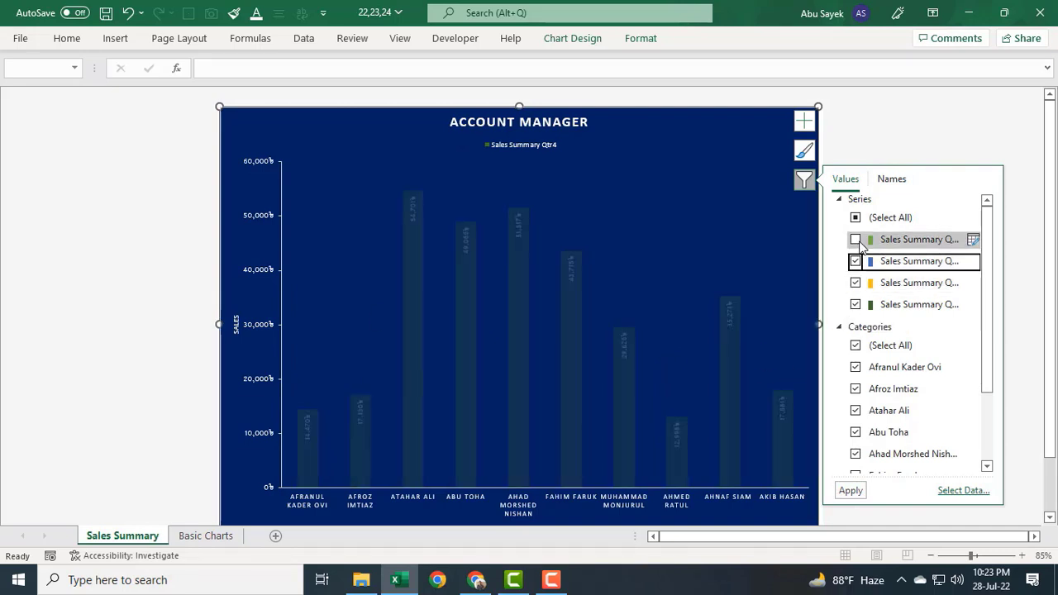
{"action": "left_click", "coordinate": [856, 239]}
- Filter the eighth and then the first listed account manager out of the chart's categories and apply the changes
{"action": "scroll", "coordinate": [860, 381], "scroll_direction": "down", "scroll_amount": 3}
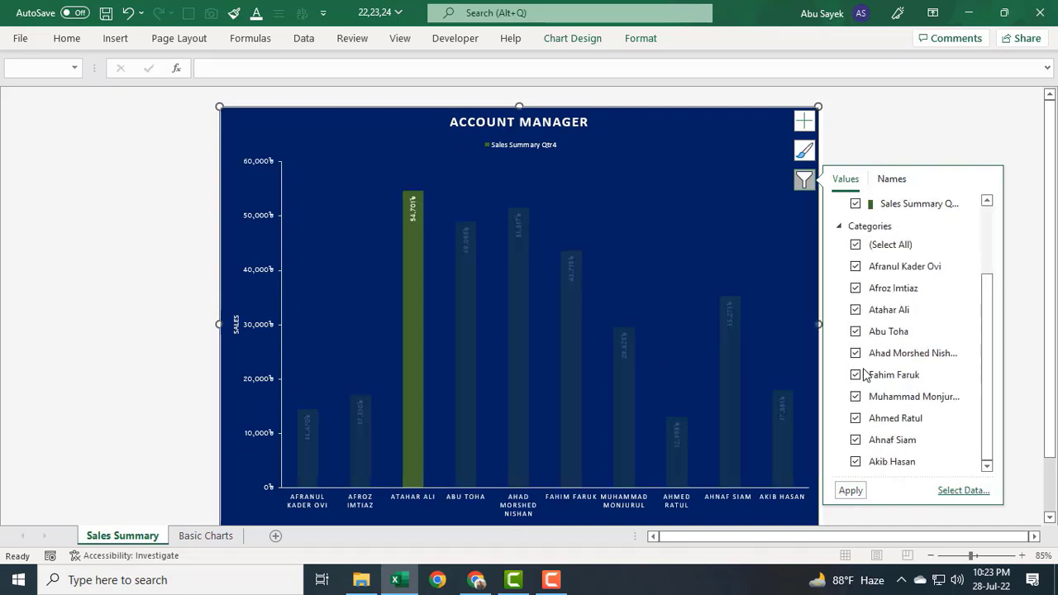
{"action": "left_click", "coordinate": [856, 419]}
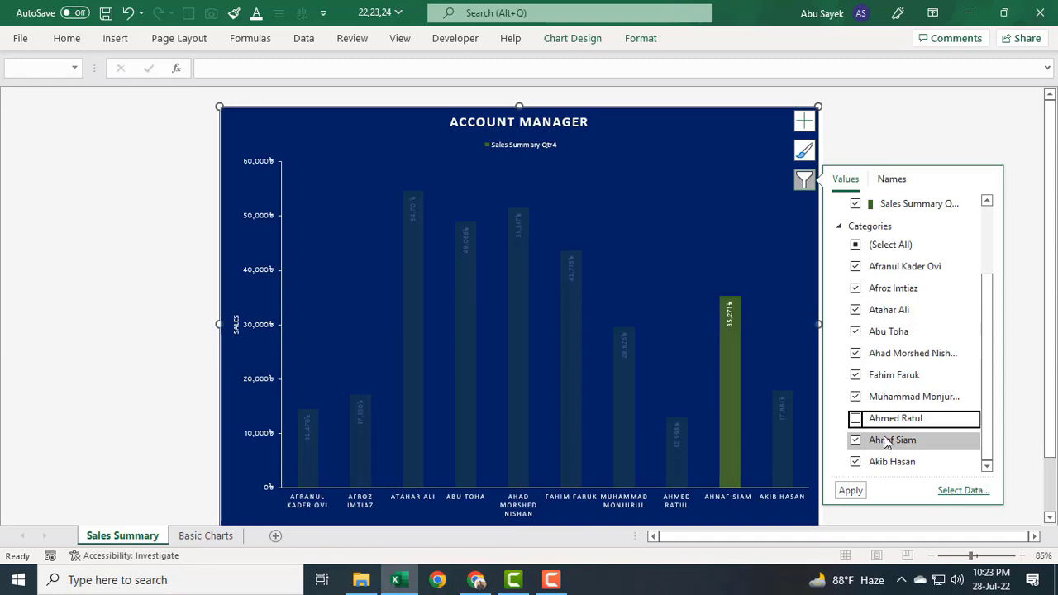
{"action": "left_click", "coordinate": [851, 492]}
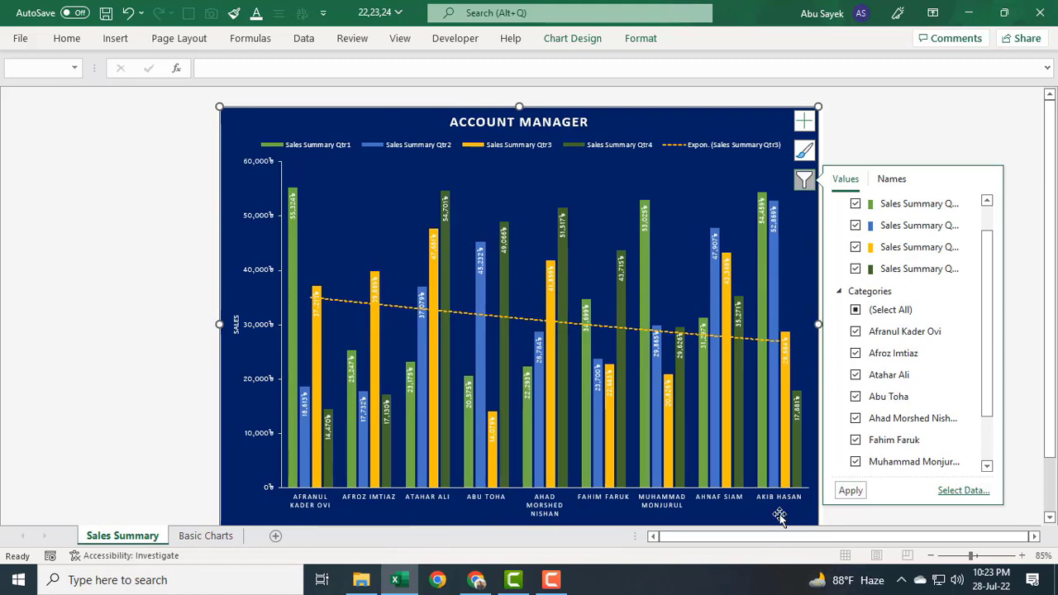
{"action": "left_click", "coordinate": [857, 335]}
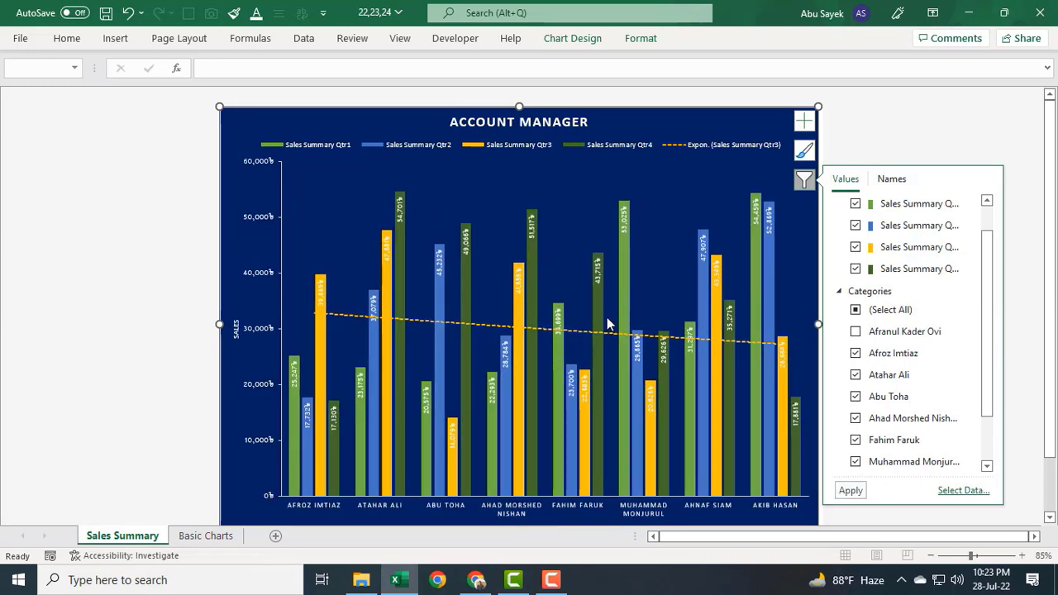
{"action": "left_click", "coordinate": [921, 130]}
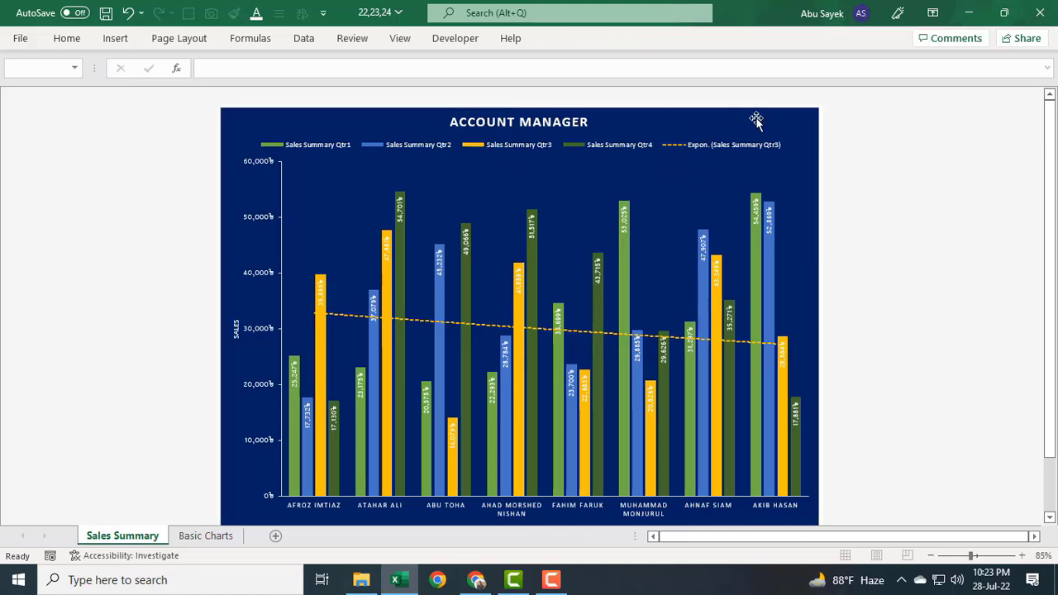
- Open the chart area formatting settings and examine the element list, fill, effects, size, text fill and text outline options
{"action": "left_click", "coordinate": [683, 125]}
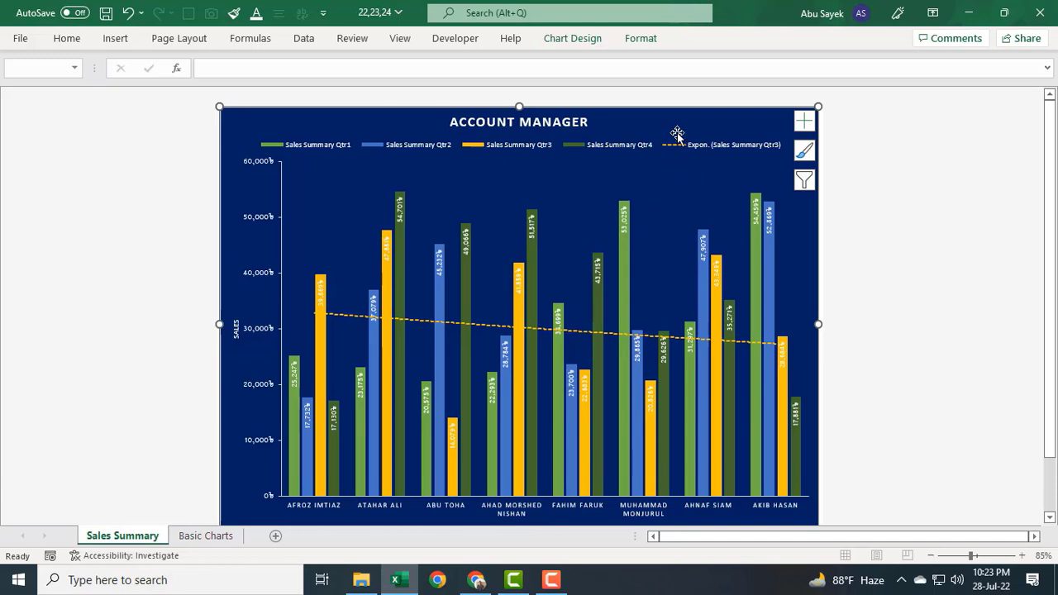
{"action": "double_click", "coordinate": [676, 128]}
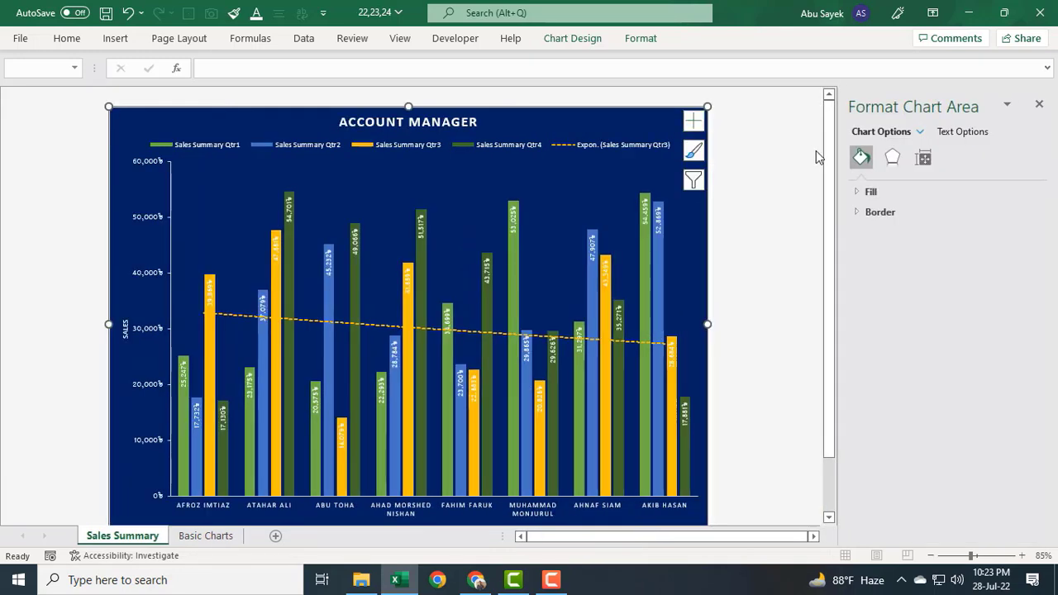
{"action": "left_click", "coordinate": [919, 133]}
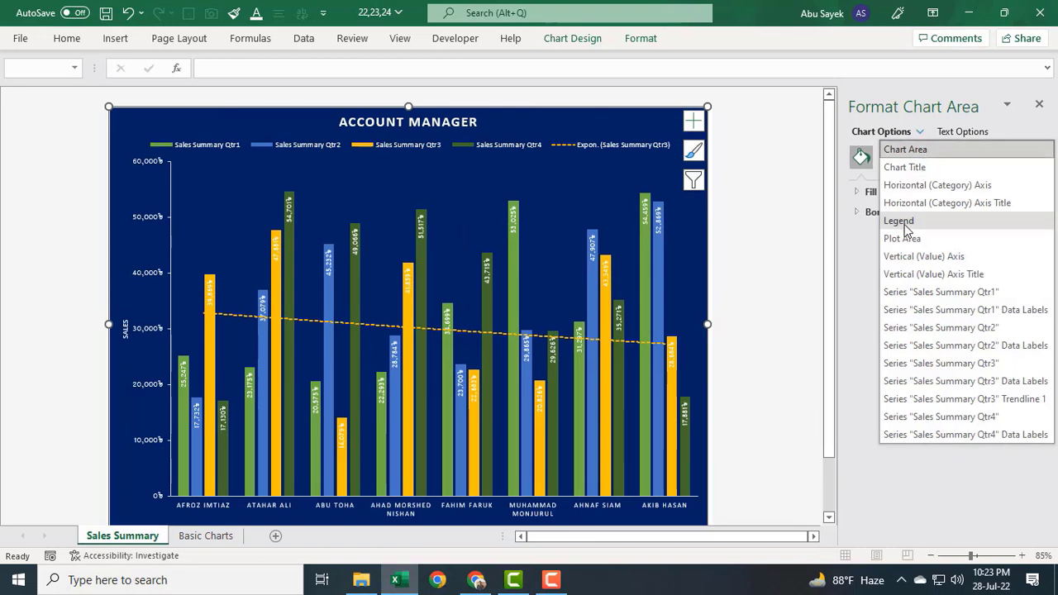
{"action": "left_click", "coordinate": [855, 227]}
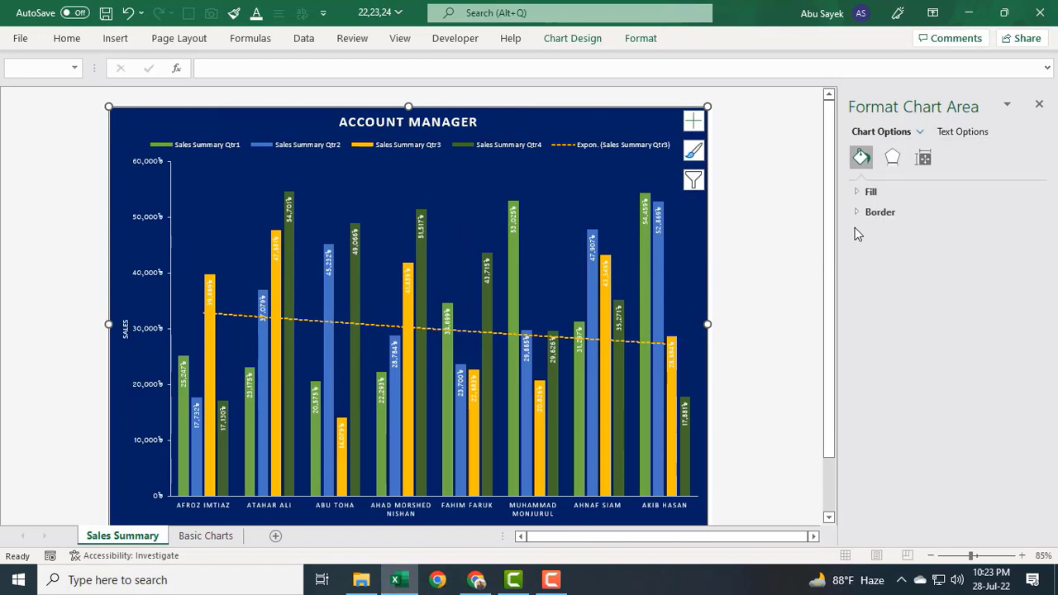
{"action": "left_click", "coordinate": [859, 192]}
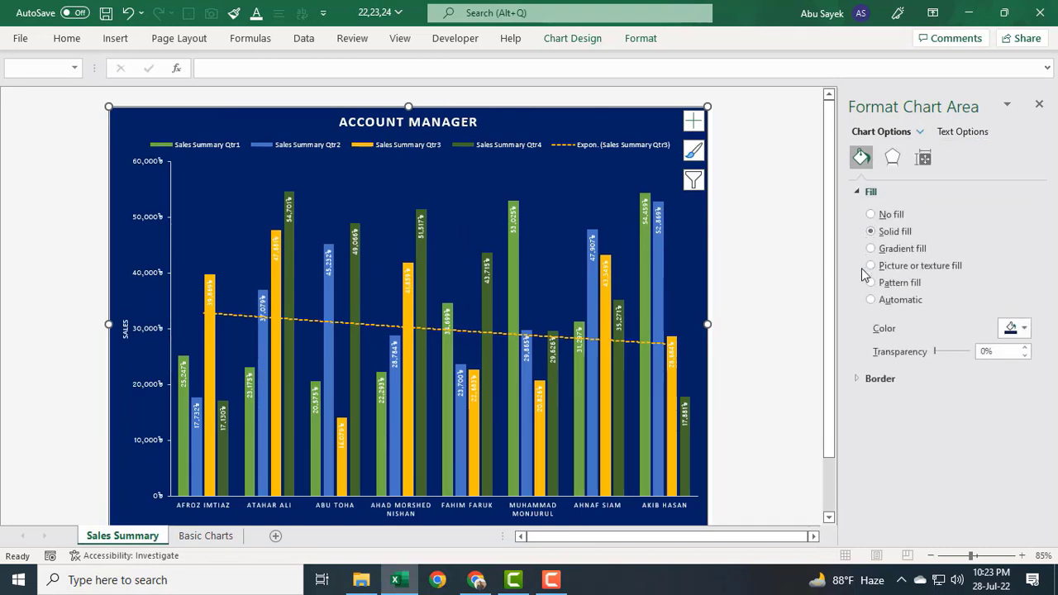
{"action": "left_click", "coordinate": [923, 159]}
{"action": "left_click", "coordinate": [896, 161]}
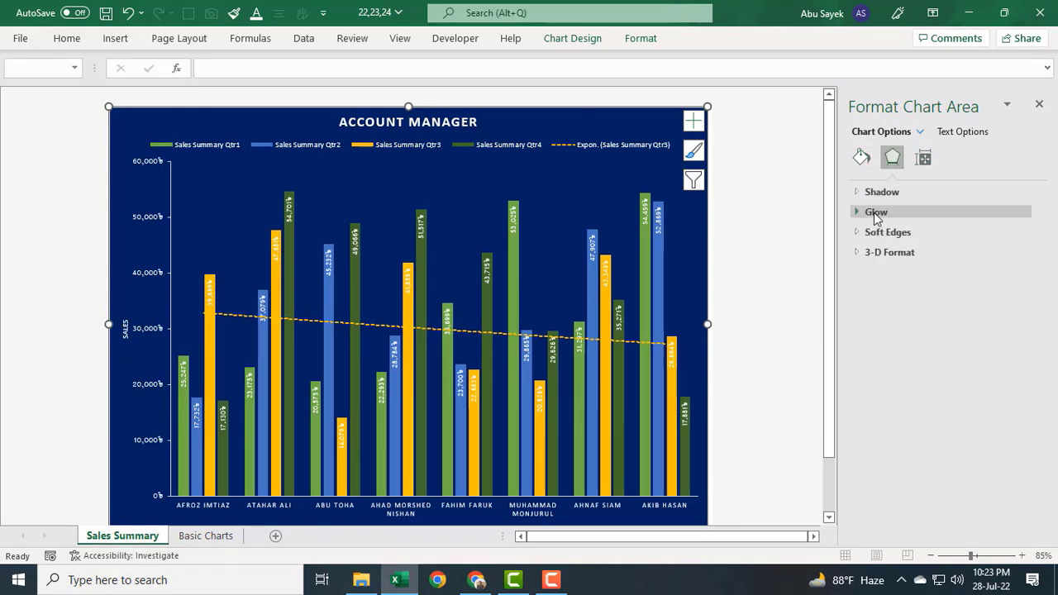
{"action": "left_click", "coordinate": [923, 161]}
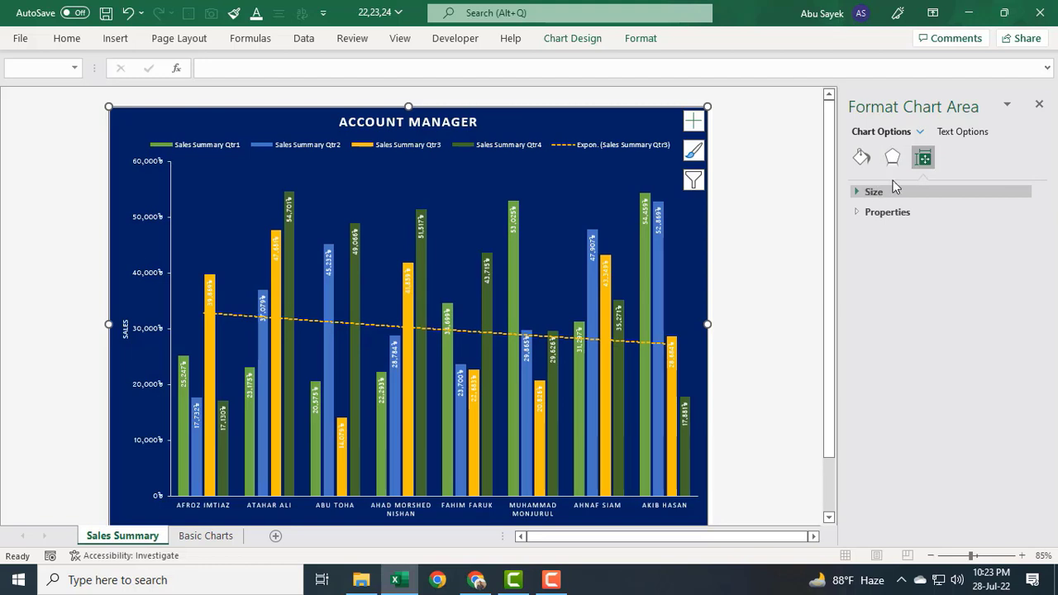
{"action": "left_click", "coordinate": [952, 136]}
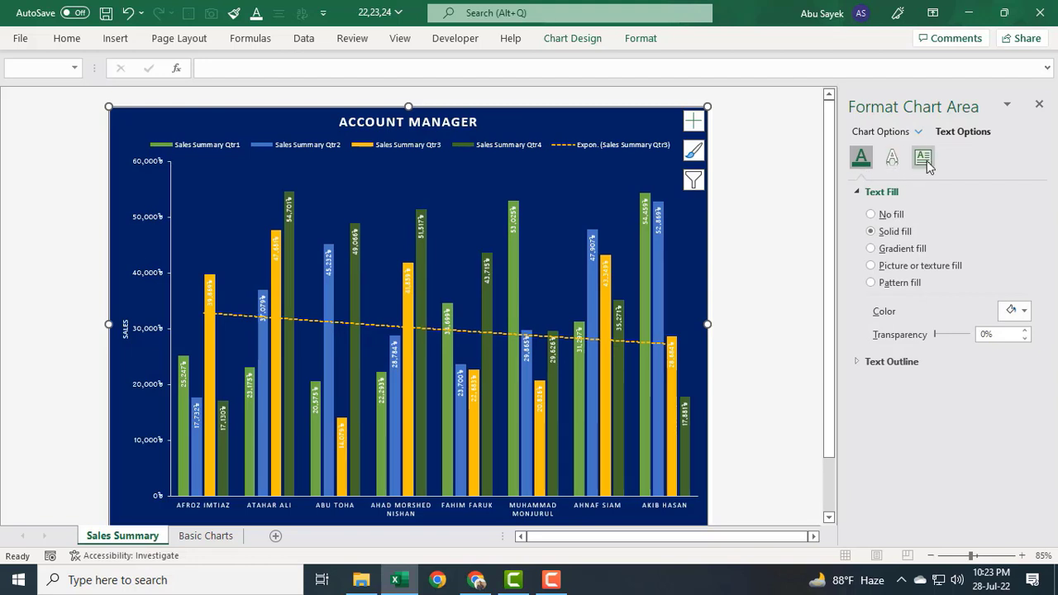
{"action": "left_click", "coordinate": [859, 365]}
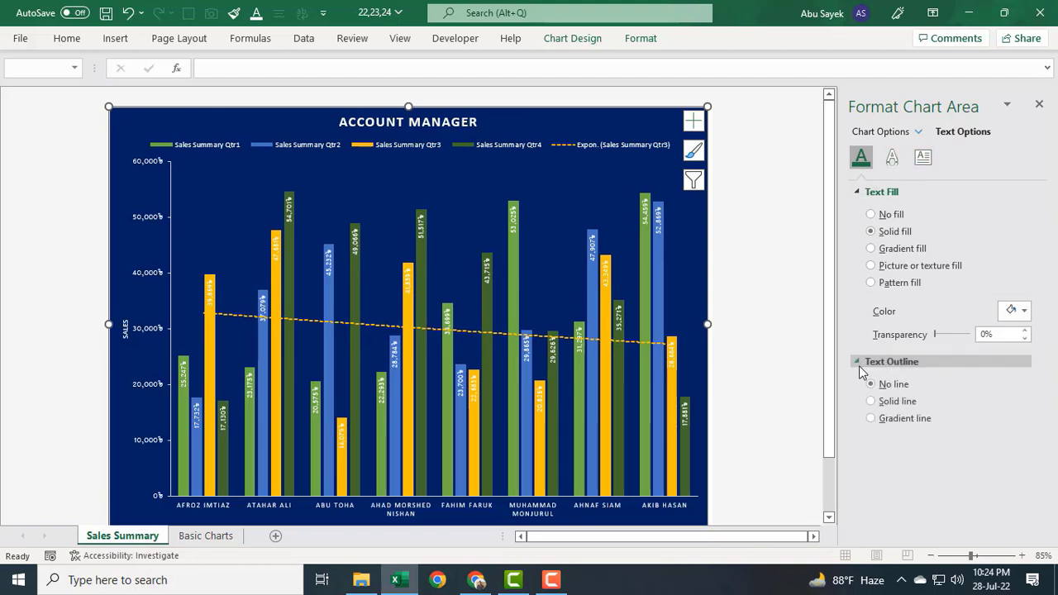